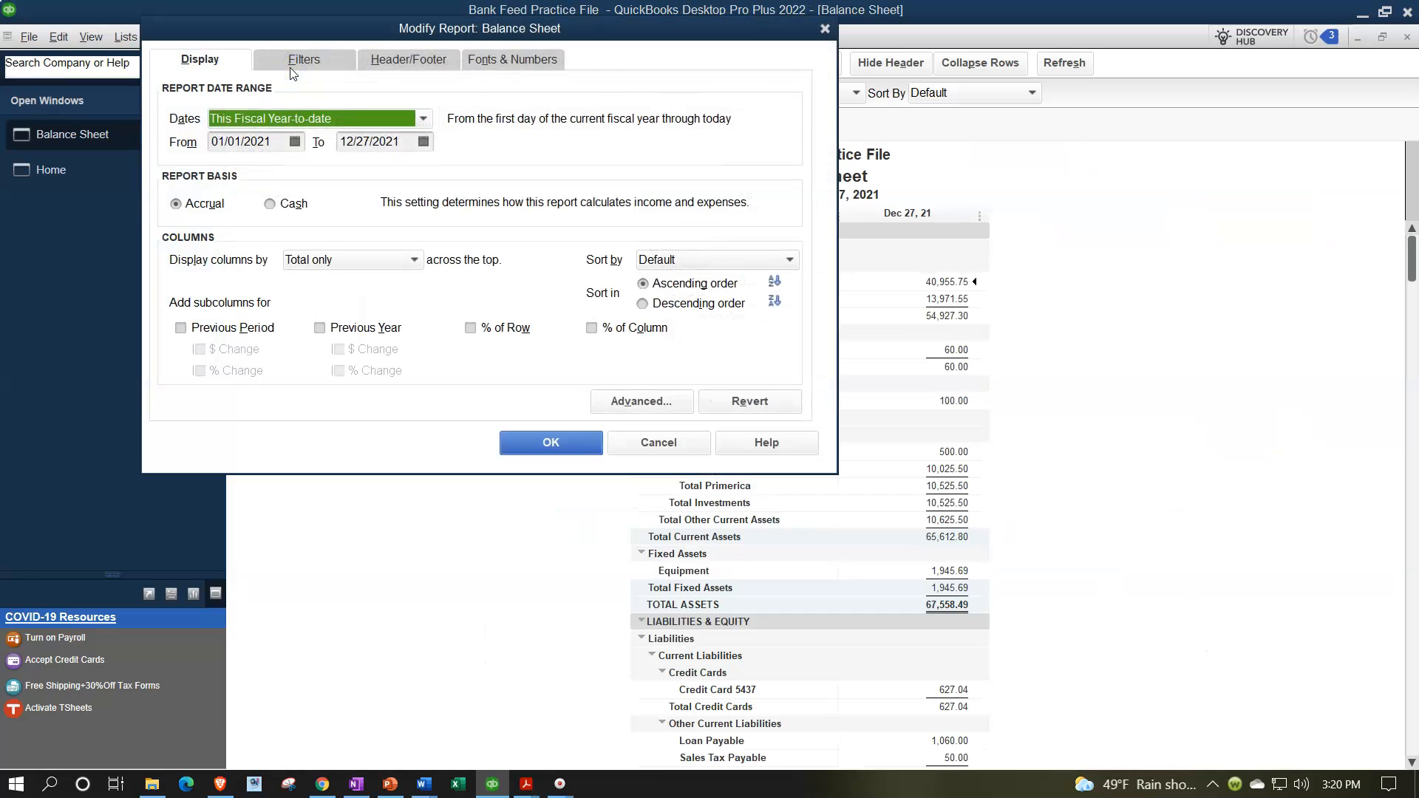
- Set the balance sheet's date range to 10/01/2021 through 10/31/2021 and apply it to the report
{"action": "key", "text": "Tab"}
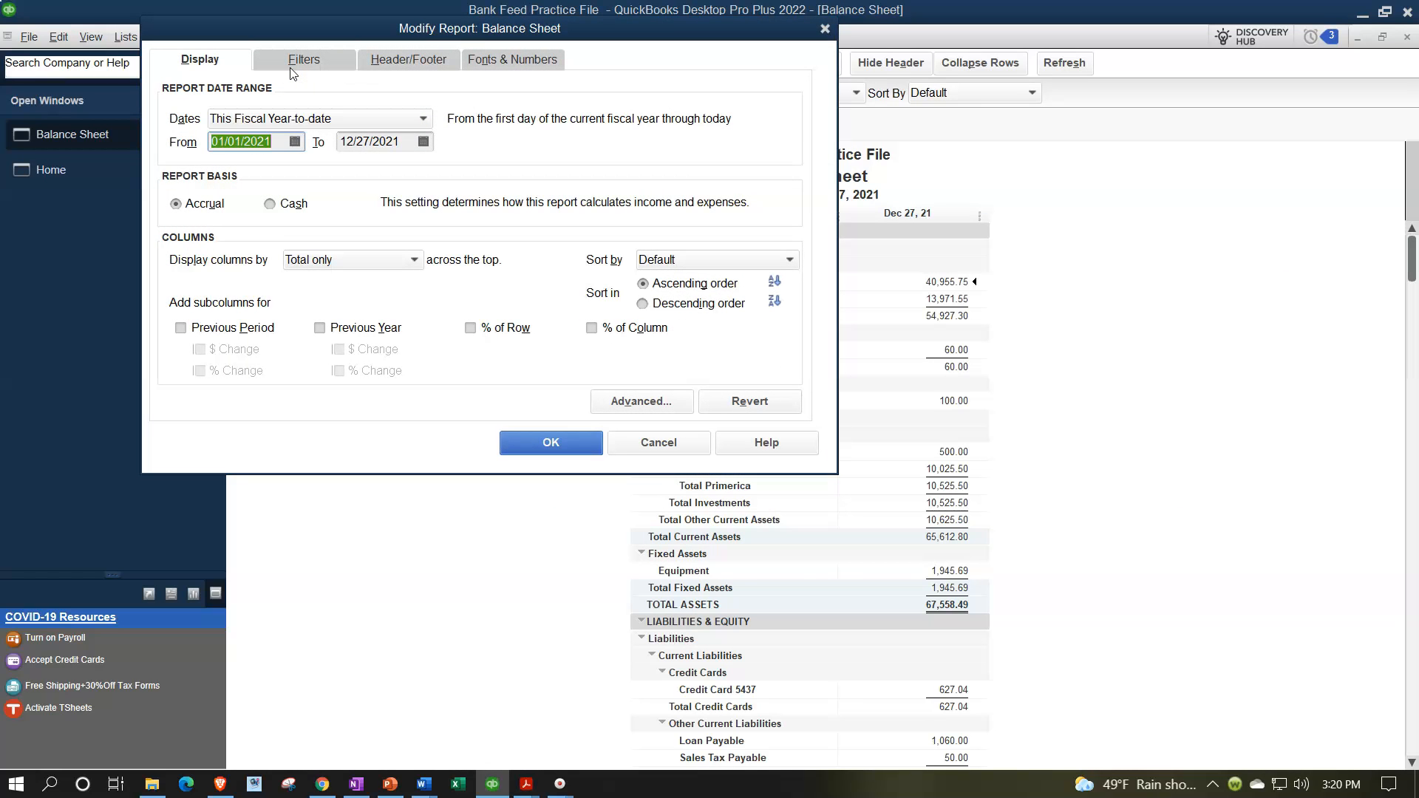
{"action": "type", "text": "10/01/2021"}
{"action": "key", "text": "Tab"}
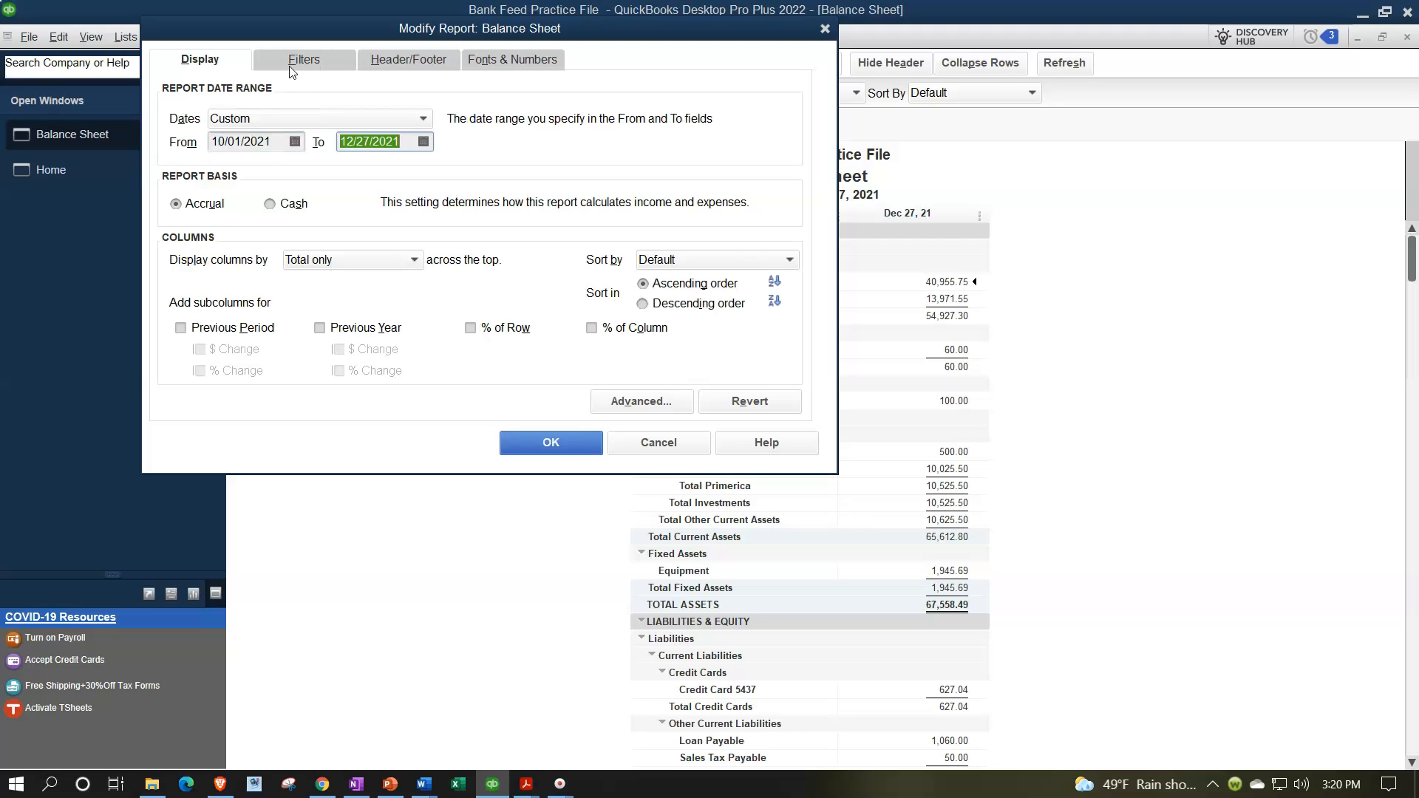
{"action": "type", "text": "10312021"}
{"action": "key", "text": "Tab"}
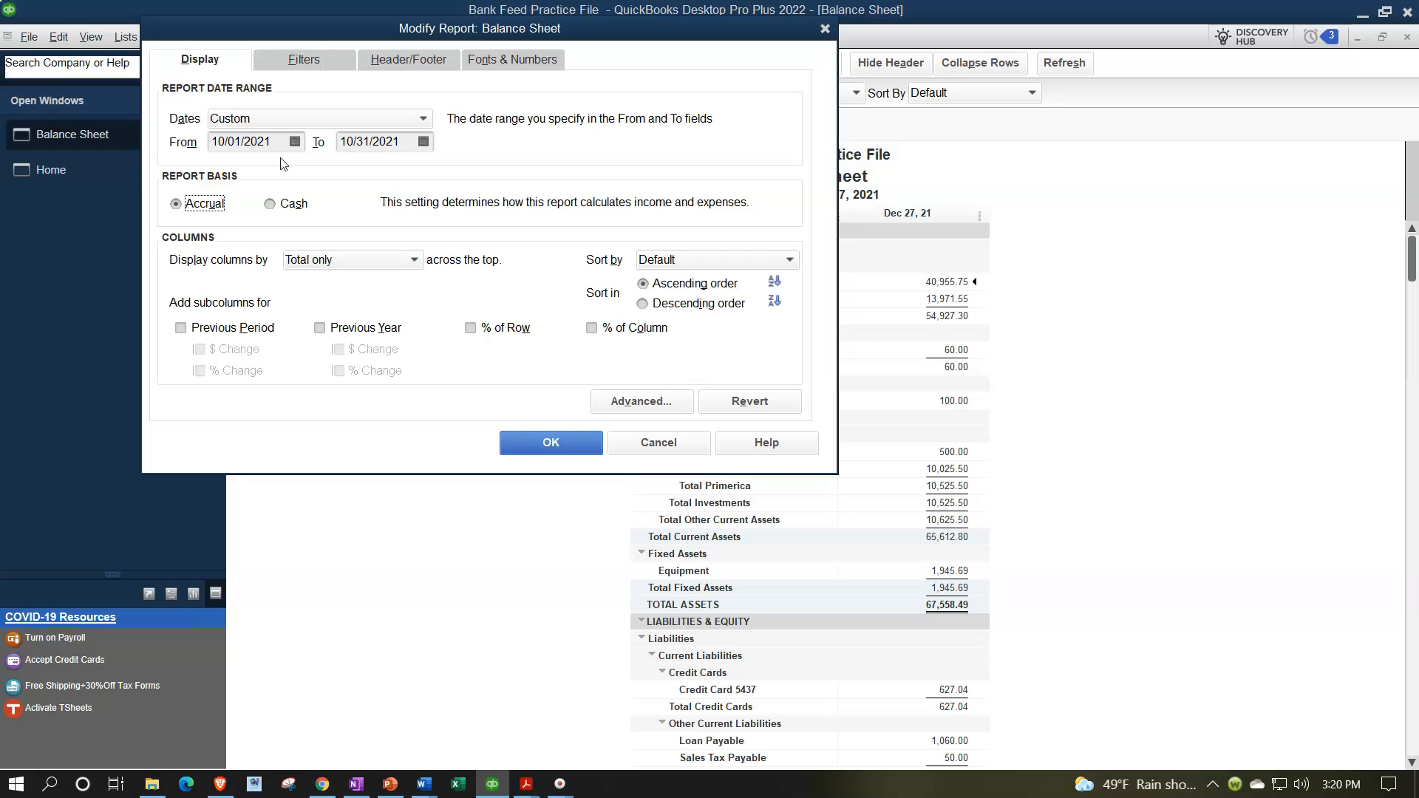
{"action": "left_click", "coordinate": [550, 443]}
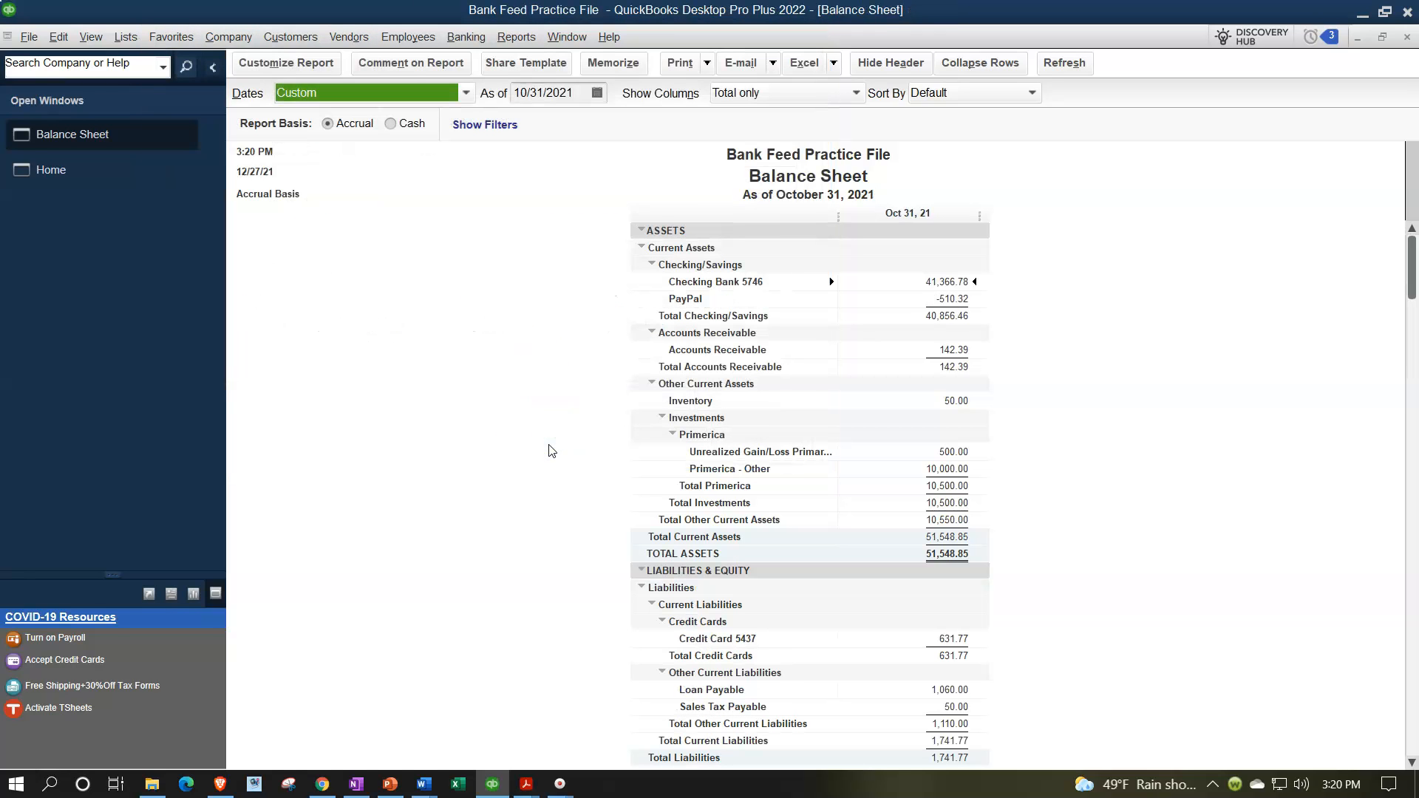
- Enlarge the balance sheet's column label font to the size just above 12 and apply the change to all related fonts
{"action": "left_click", "coordinate": [304, 73]}
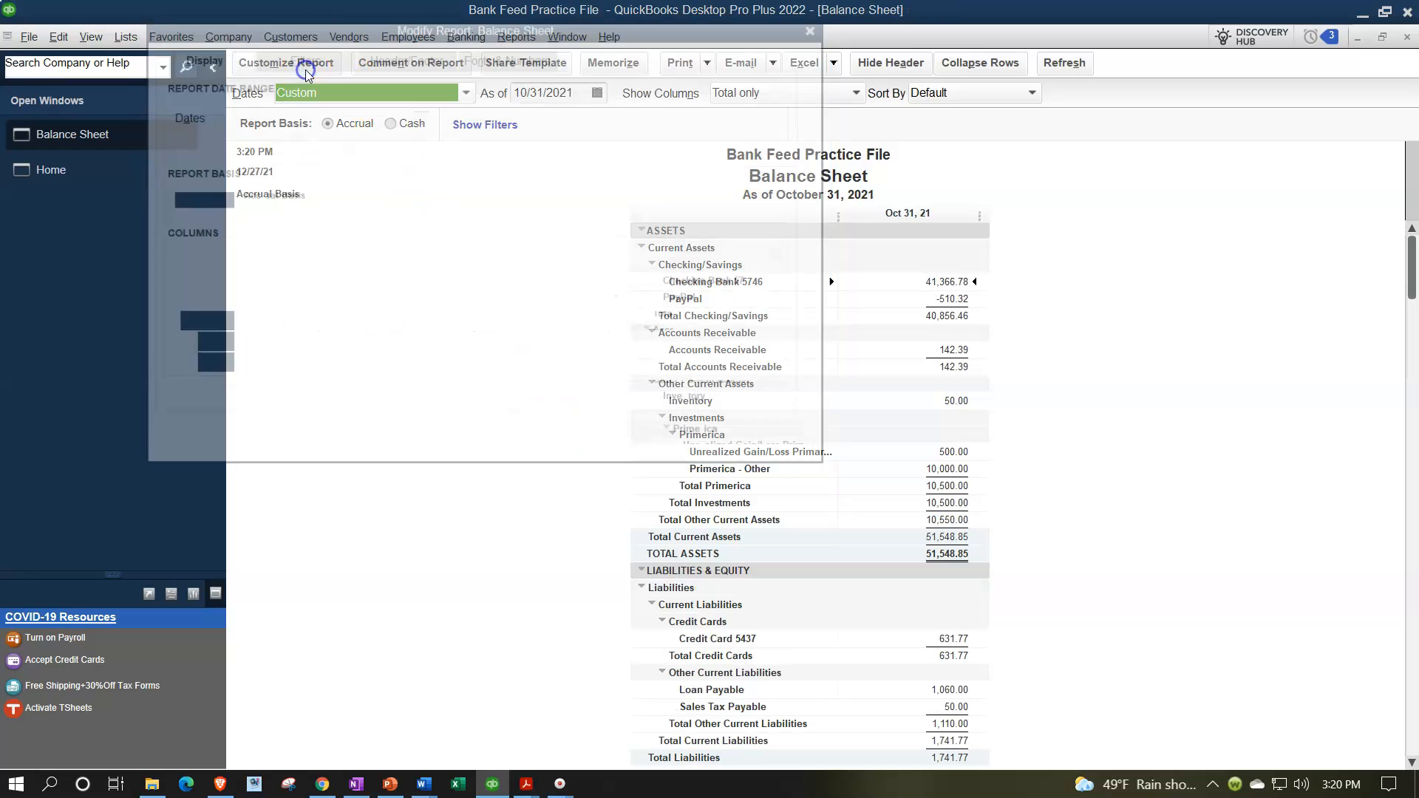
{"action": "left_click", "coordinate": [509, 55]}
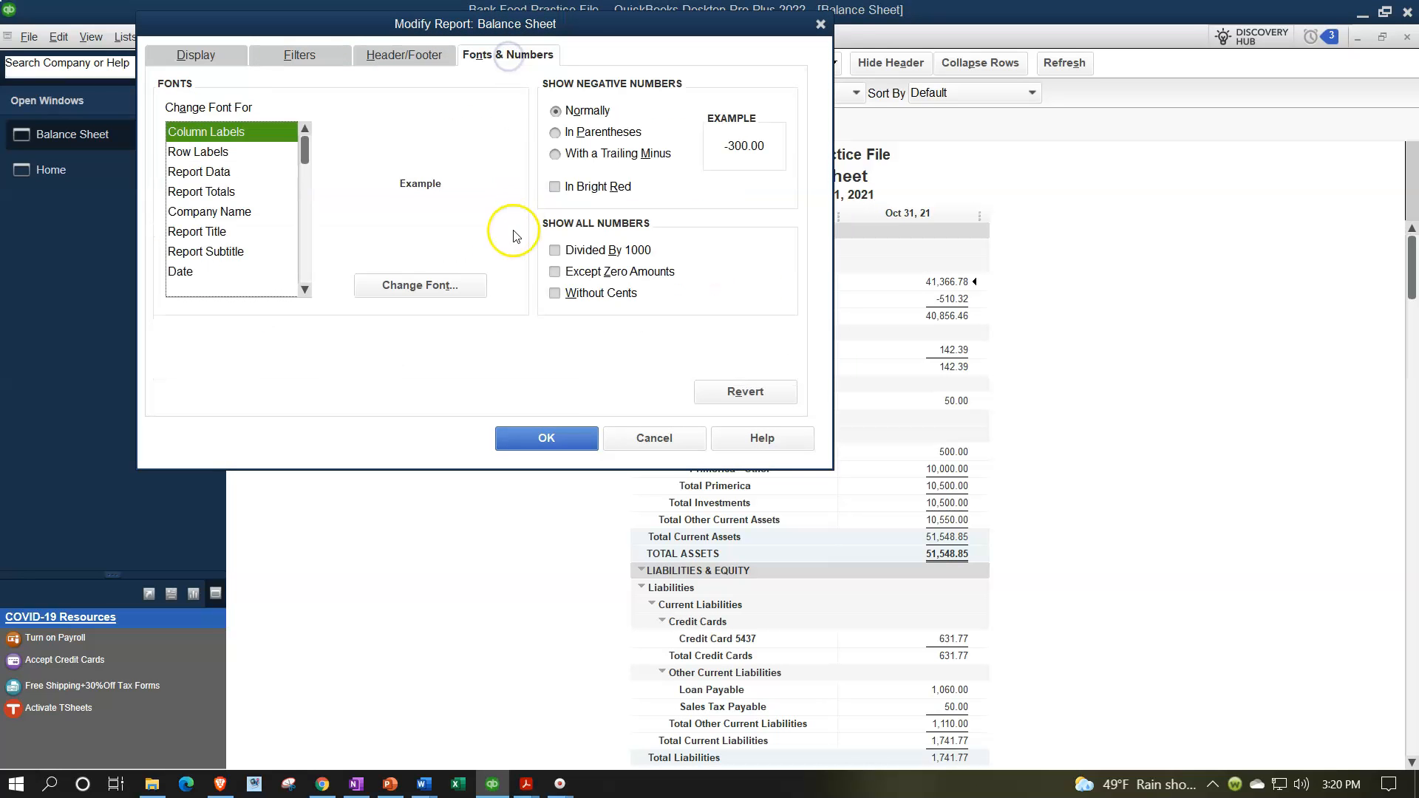
{"action": "left_click", "coordinate": [476, 290]}
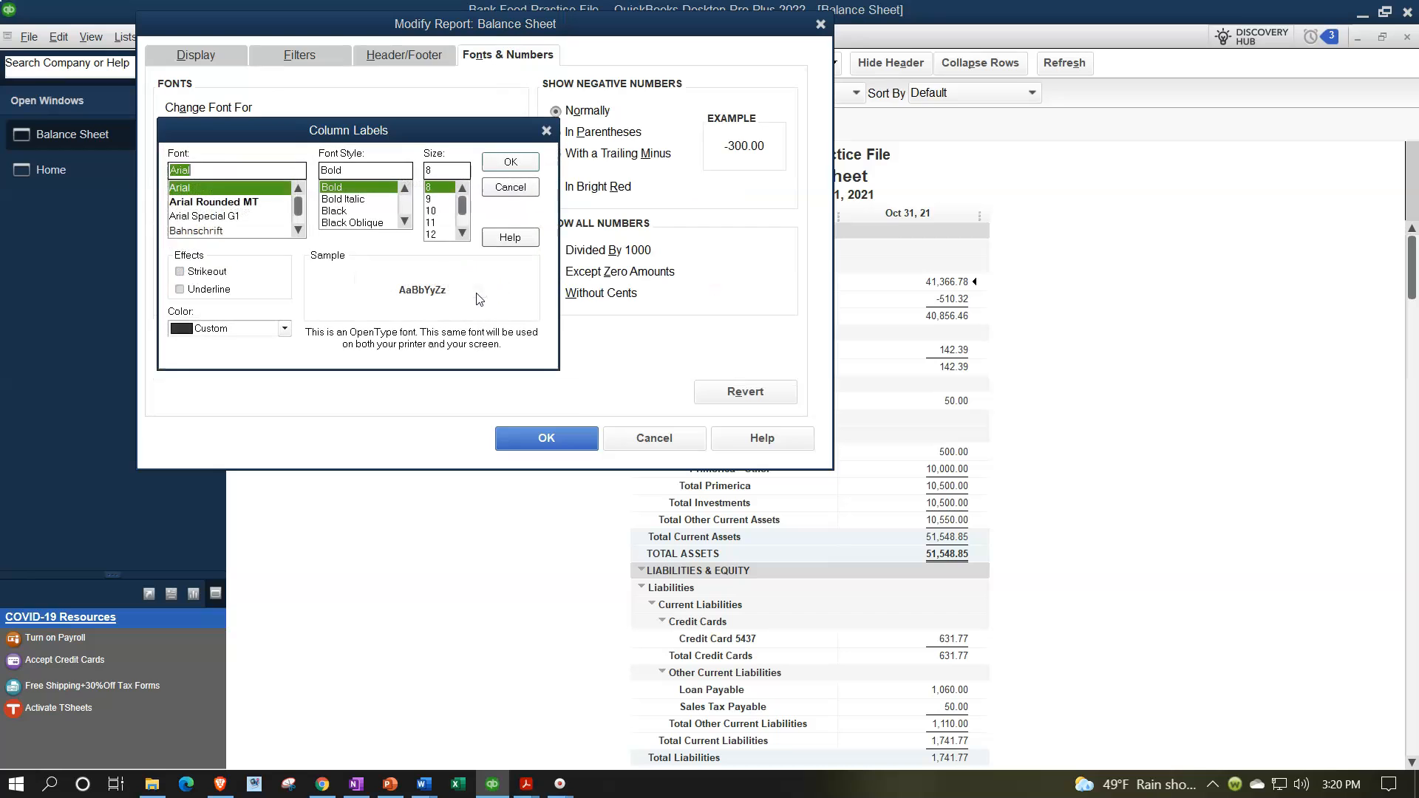
{"action": "left_click", "coordinate": [463, 234]}
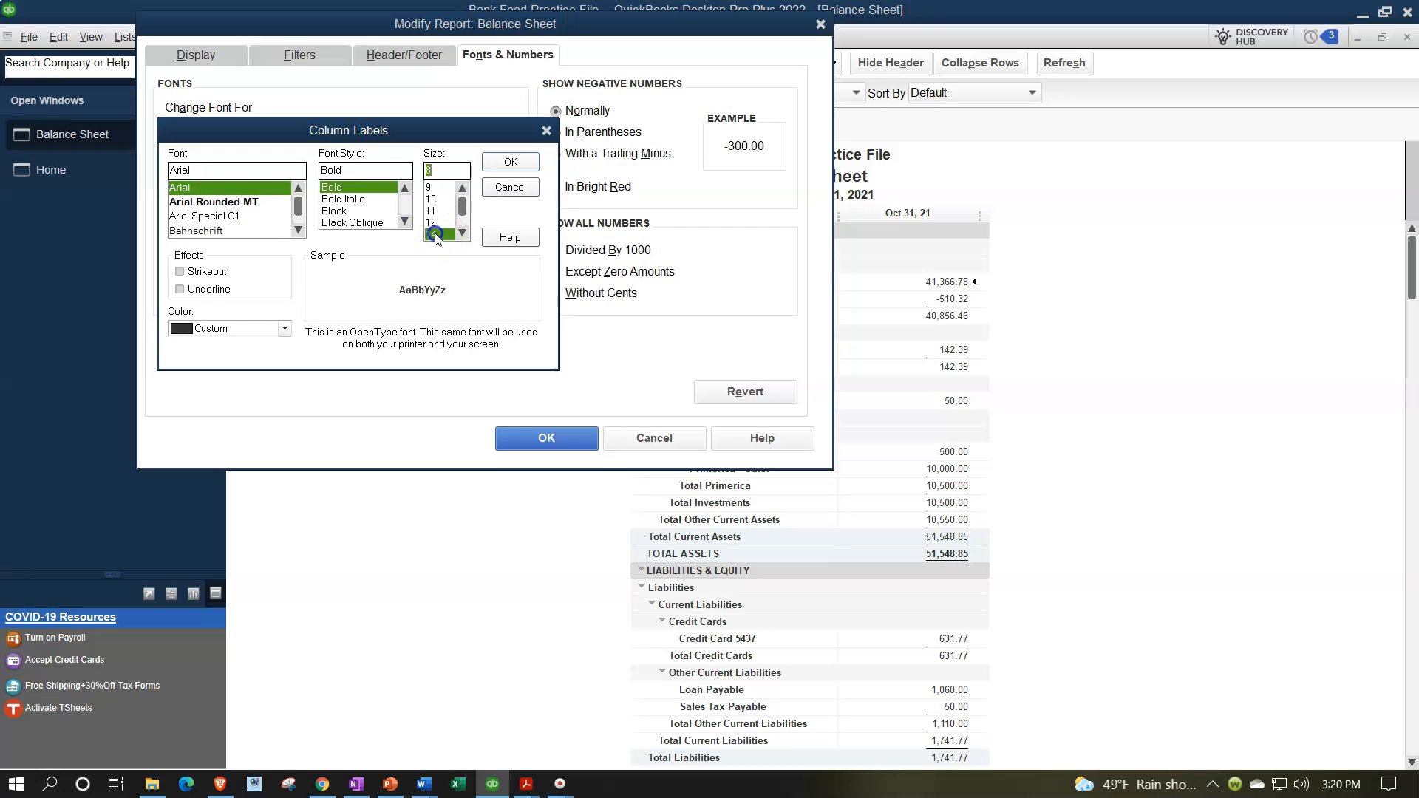
{"action": "left_click", "coordinate": [431, 234]}
{"action": "left_click", "coordinate": [500, 164]}
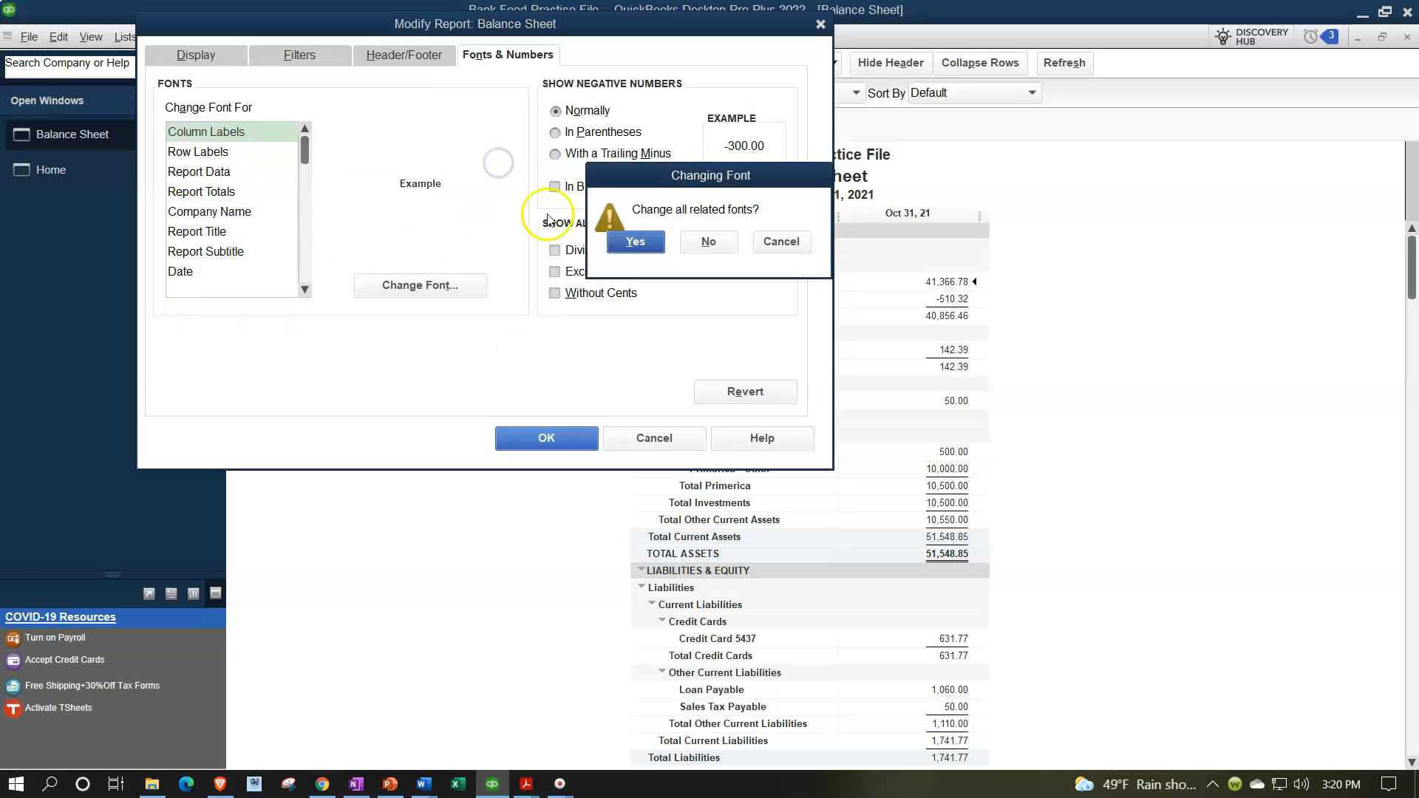
{"action": "left_click", "coordinate": [626, 238]}
{"action": "left_click", "coordinate": [573, 436]}
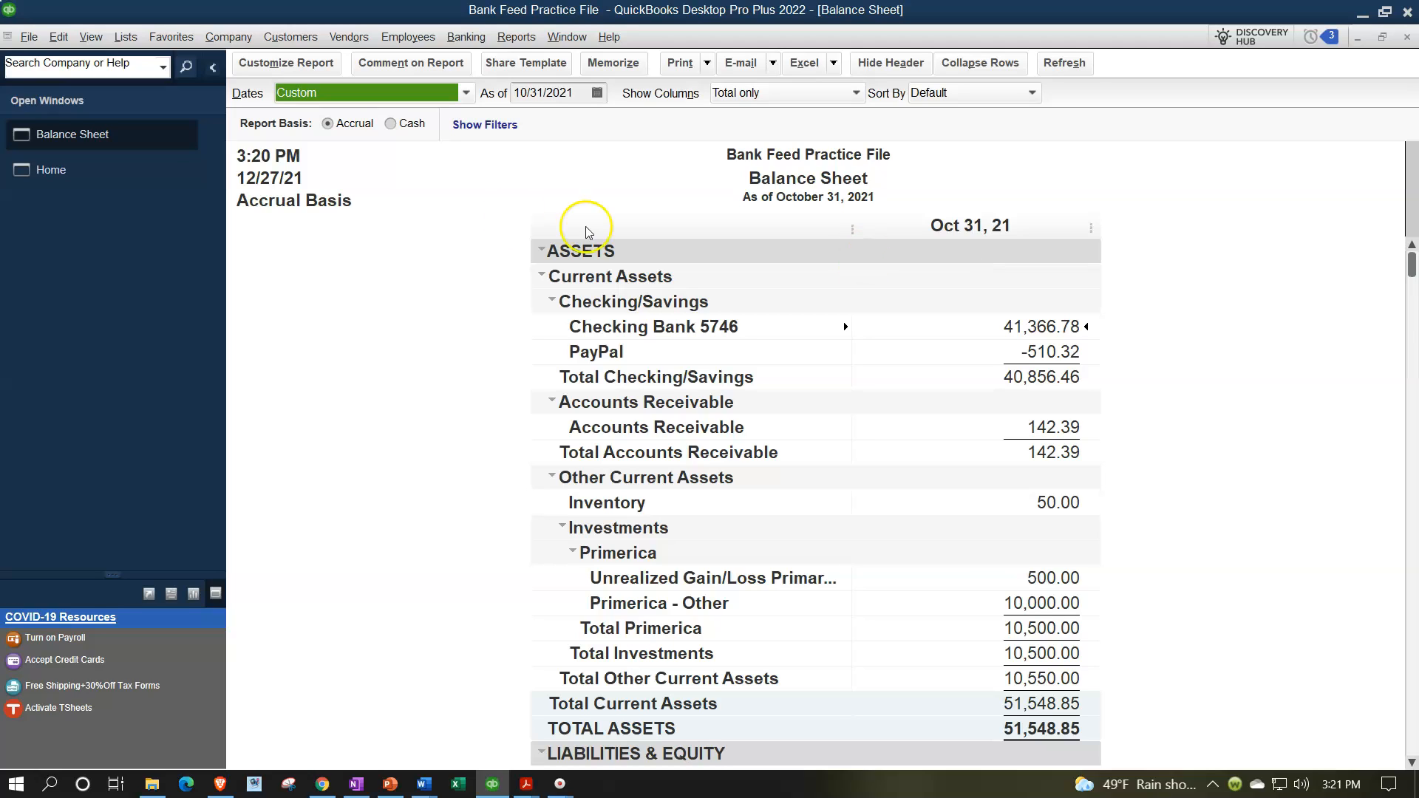
- Look over the home page's workflow and return to the balance sheet report
{"action": "left_click", "coordinate": [99, 180]}
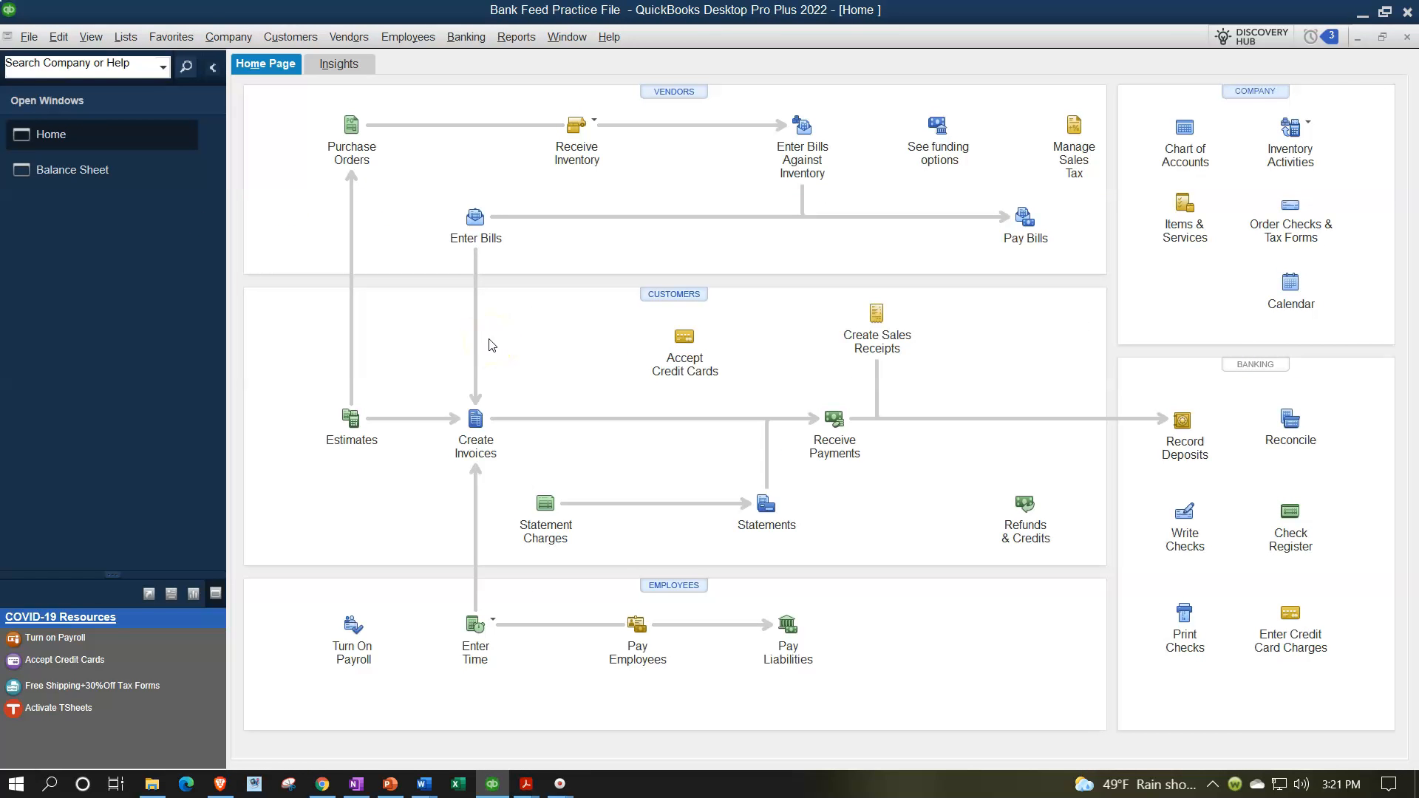
{"action": "left_click", "coordinate": [495, 435]}
{"action": "left_click", "coordinate": [103, 176]}
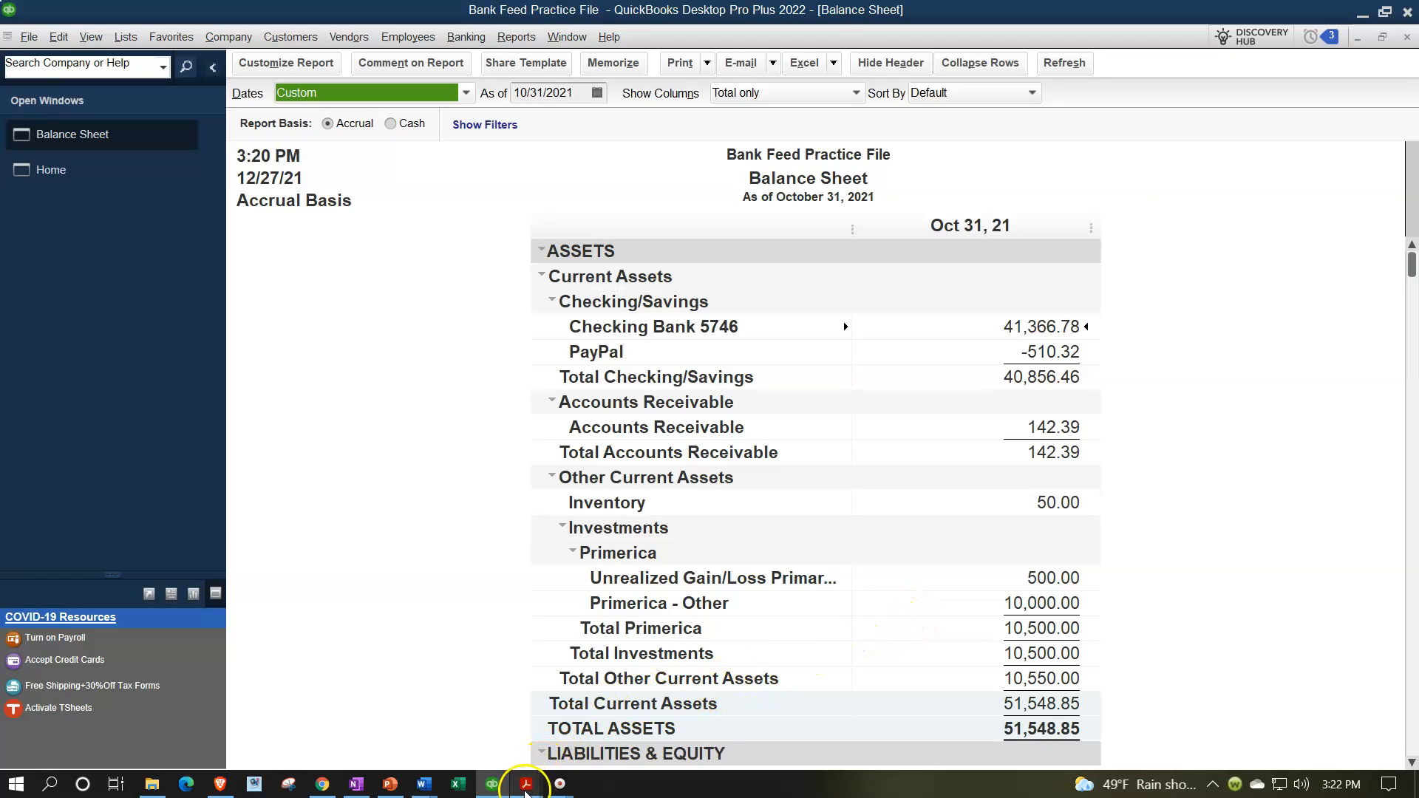
- Switch to Acrobat Reader and compare the October bank statement's opening balance with the September statement's closing balance
{"action": "mouse_move", "coordinate": [528, 773]}
{"action": "left_click", "coordinate": [551, 735]}
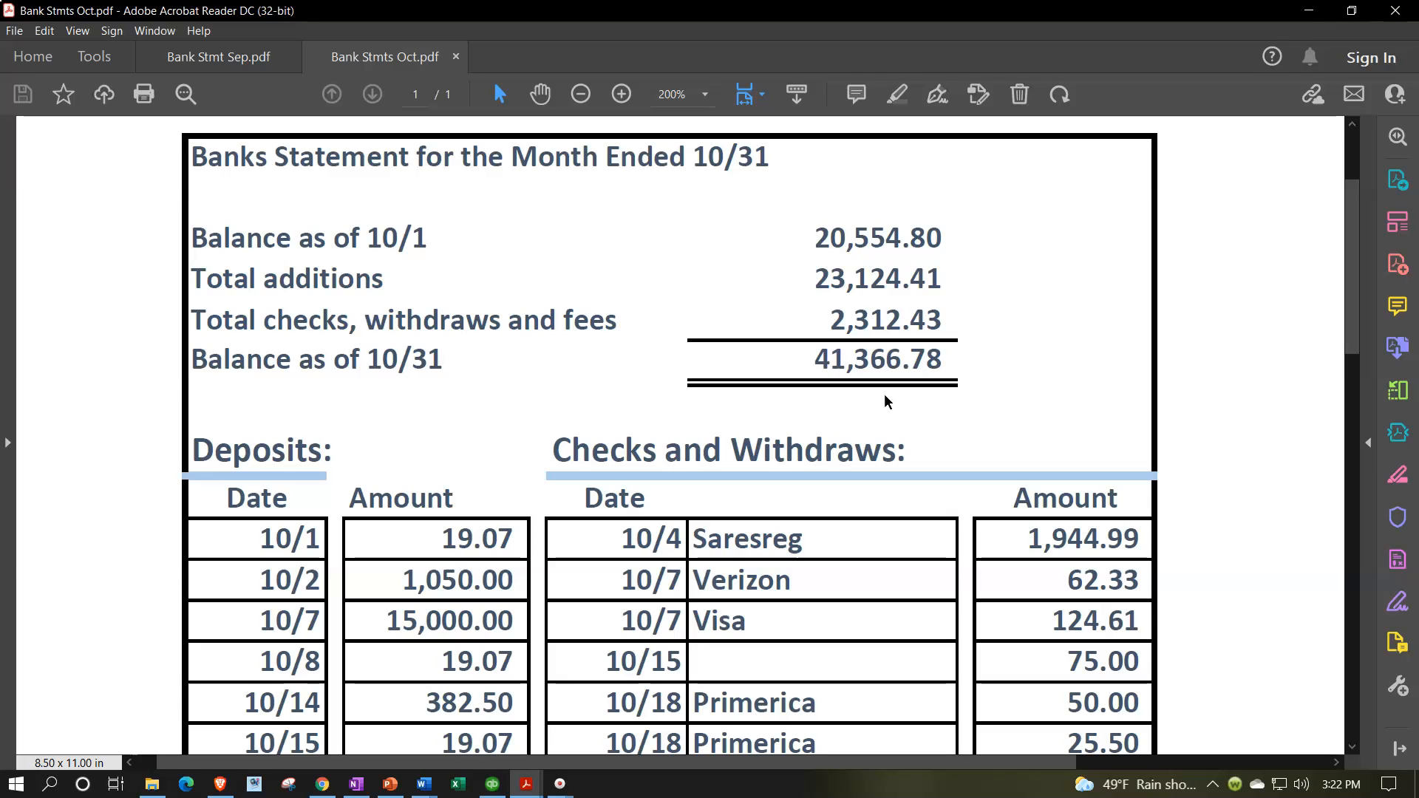
{"action": "left_click", "coordinate": [868, 406]}
{"action": "left_click", "coordinate": [850, 403]}
{"action": "left_click", "coordinate": [764, 226]}
{"action": "left_click", "coordinate": [226, 57]}
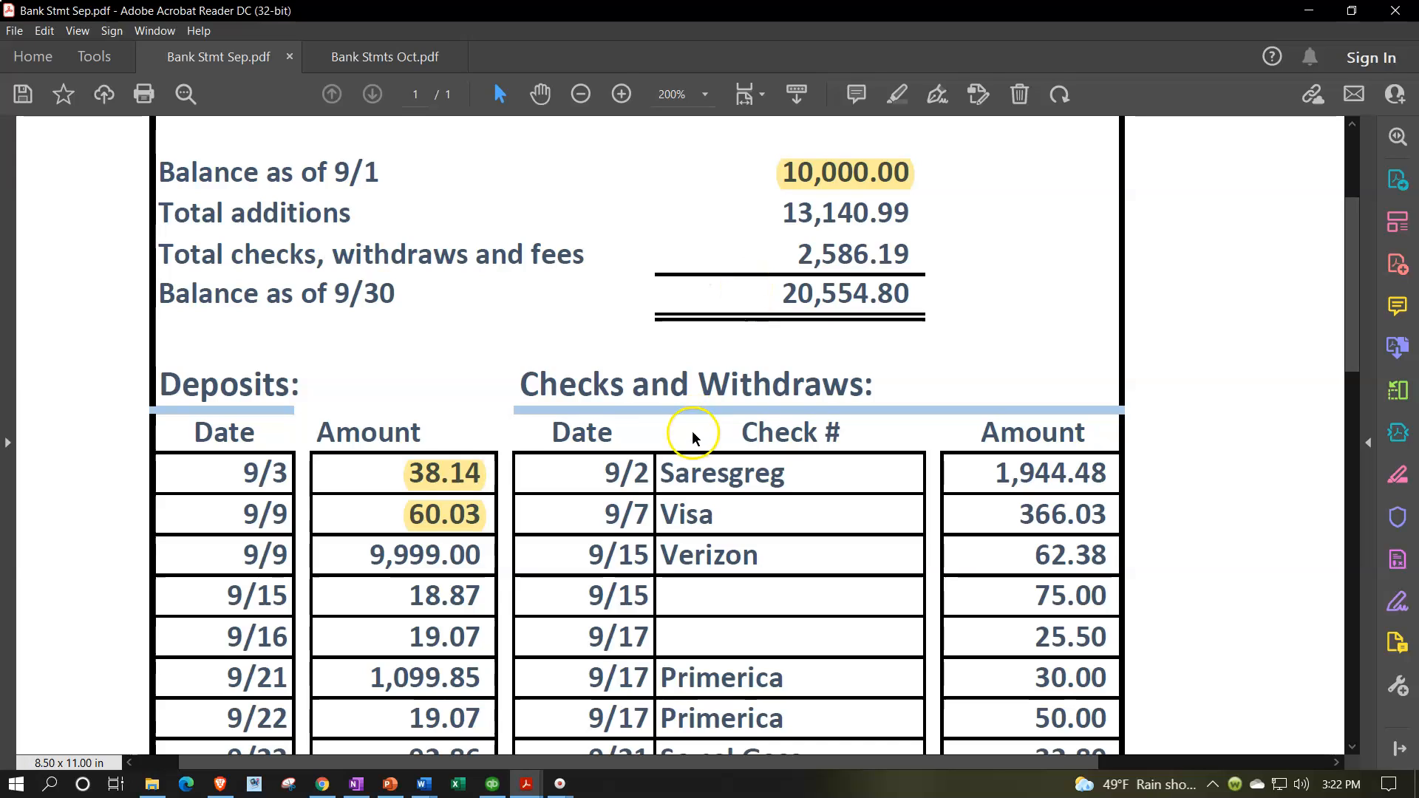
{"action": "left_click", "coordinate": [373, 94]}
{"action": "left_click", "coordinate": [381, 57]}
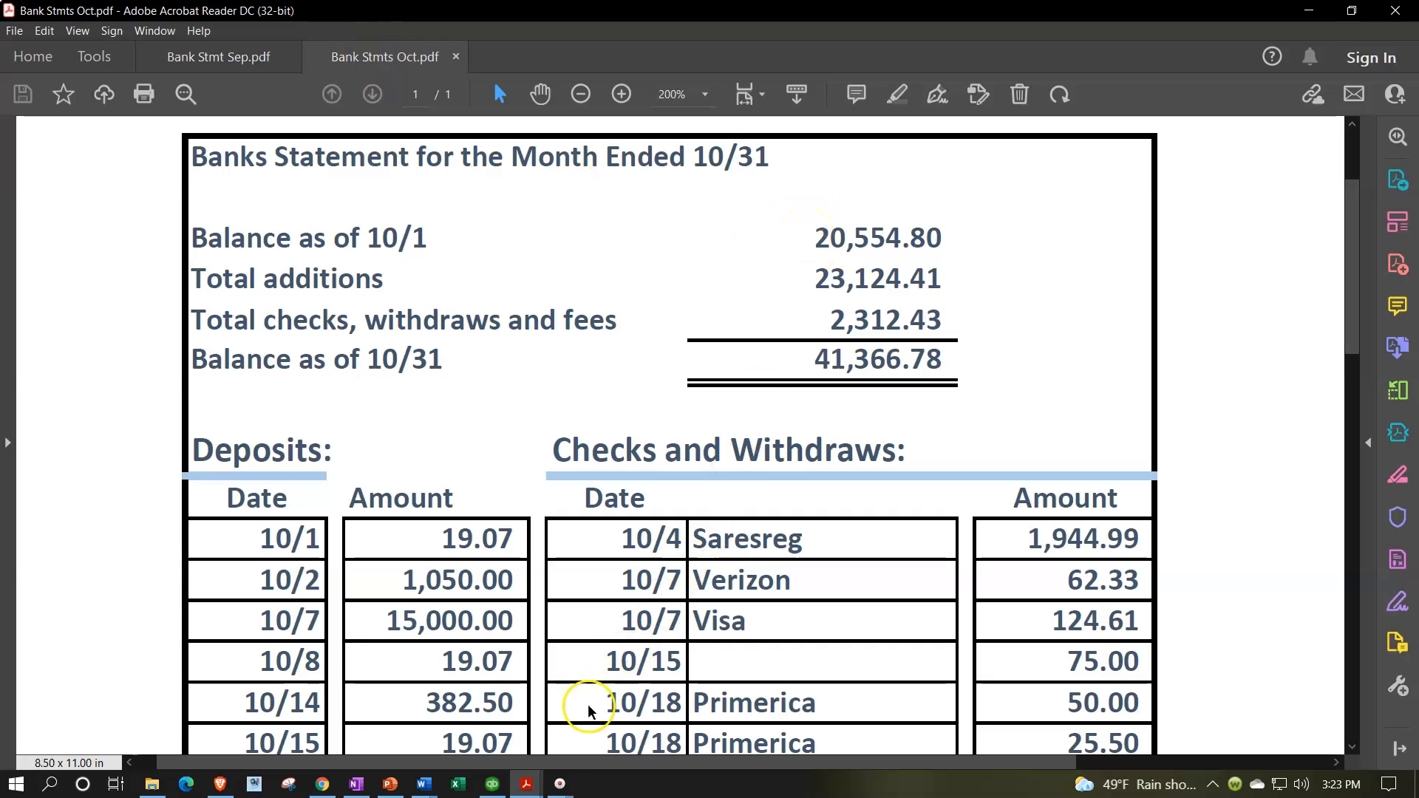
- Drill into the checking account's October transactions in QuickBooks and compare them with the October bank statement in Acrobat Reader
{"action": "left_click", "coordinate": [488, 790]}
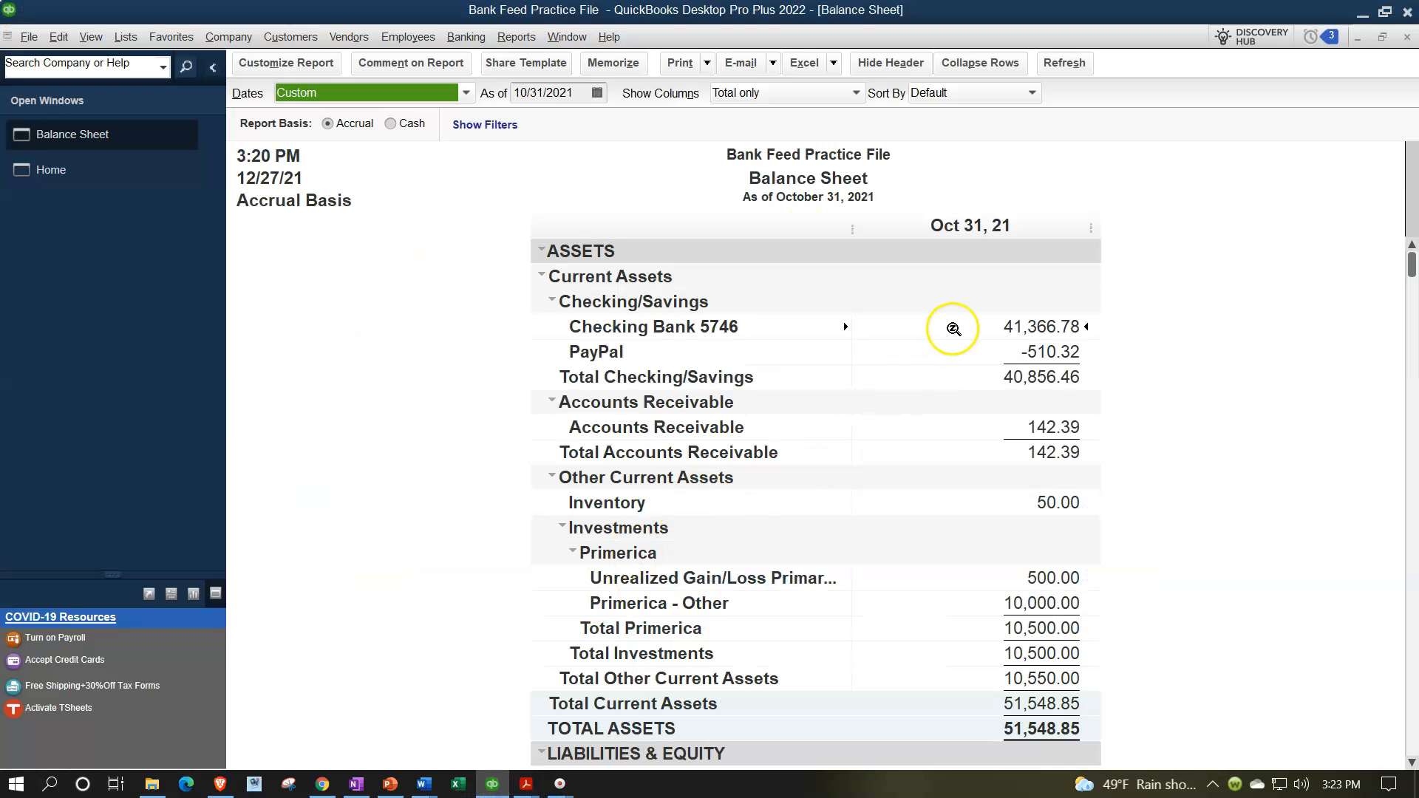
{"action": "double_click", "coordinate": [1012, 326]}
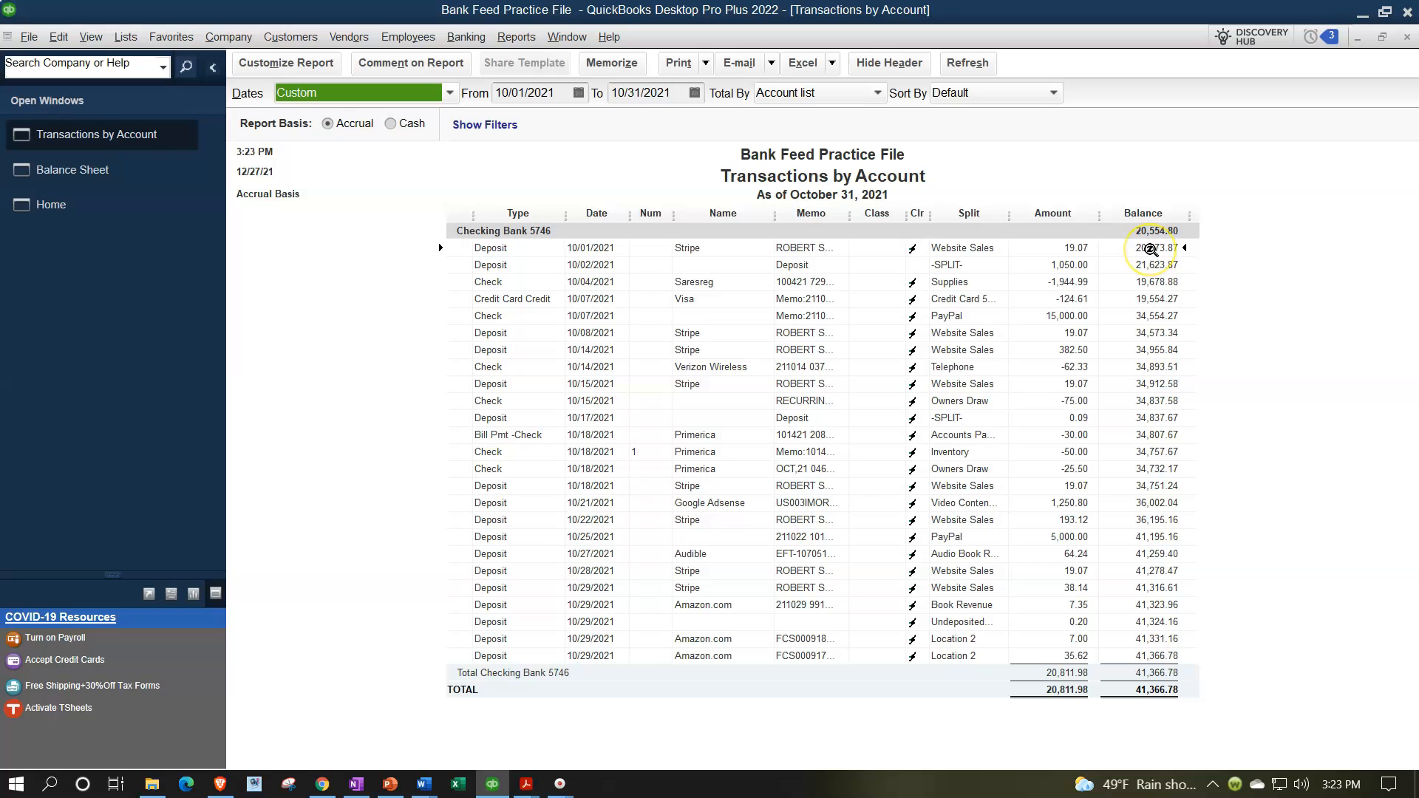
{"action": "mouse_move", "coordinate": [526, 783]}
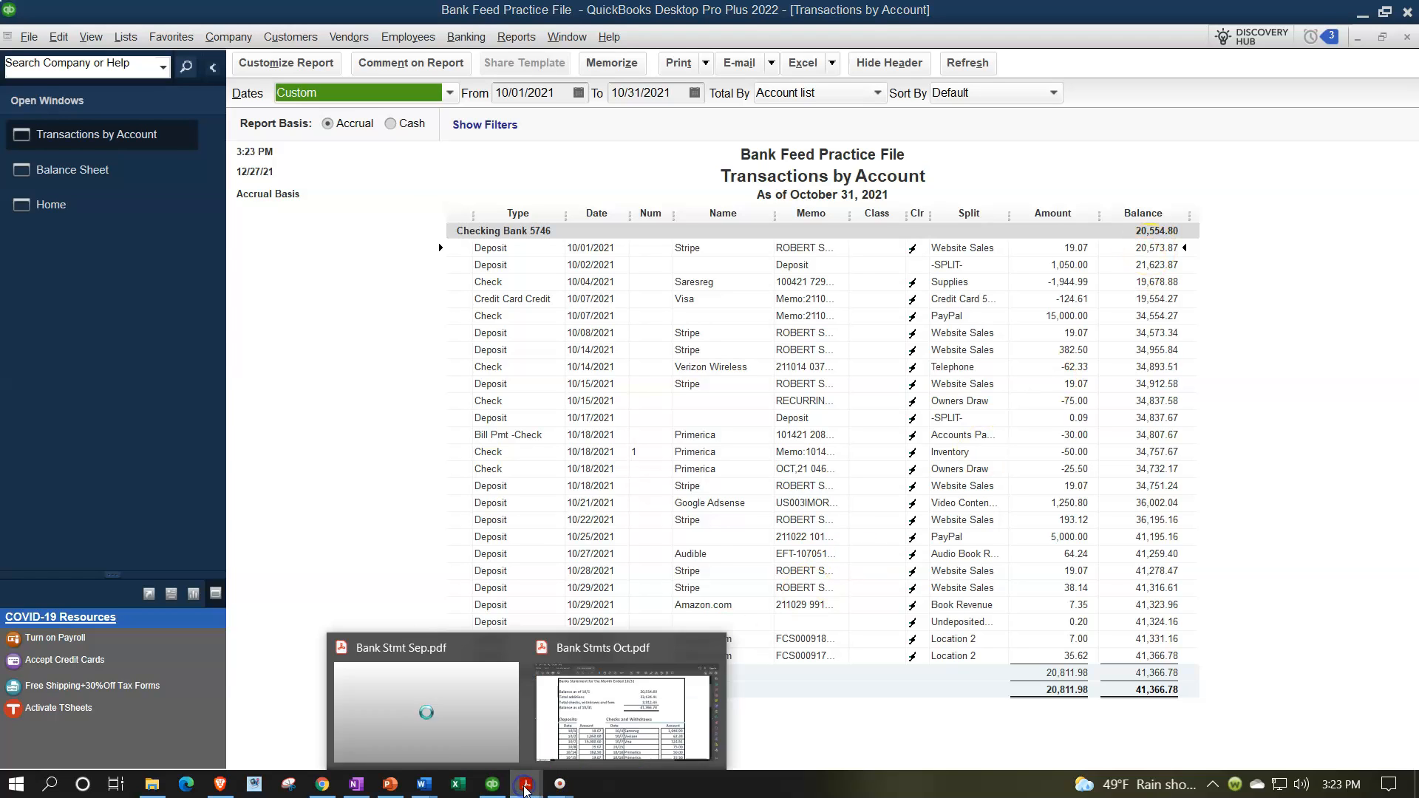
{"action": "left_click", "coordinate": [592, 708]}
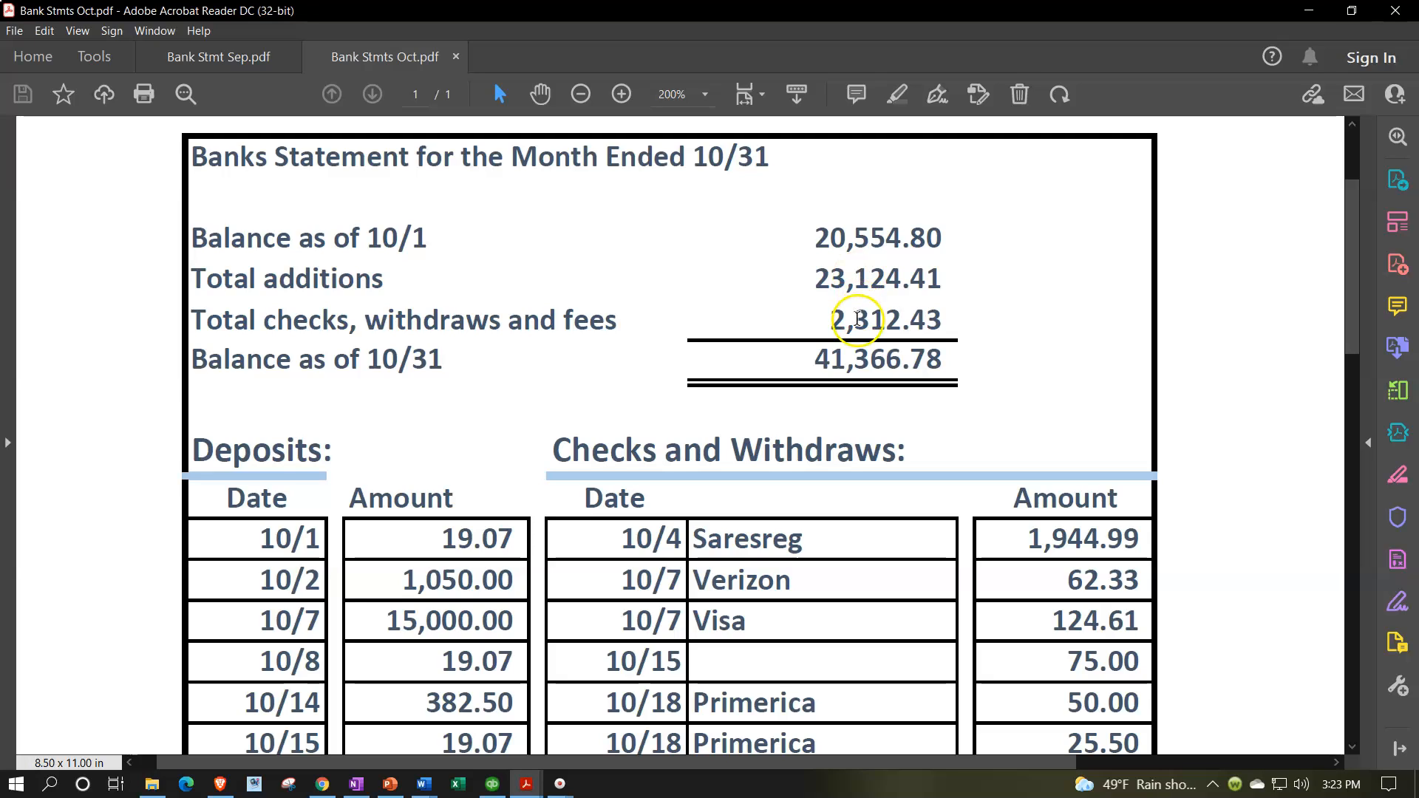
{"action": "scroll", "coordinate": [831, 405], "scroll_direction": "down", "scroll_amount": 2}
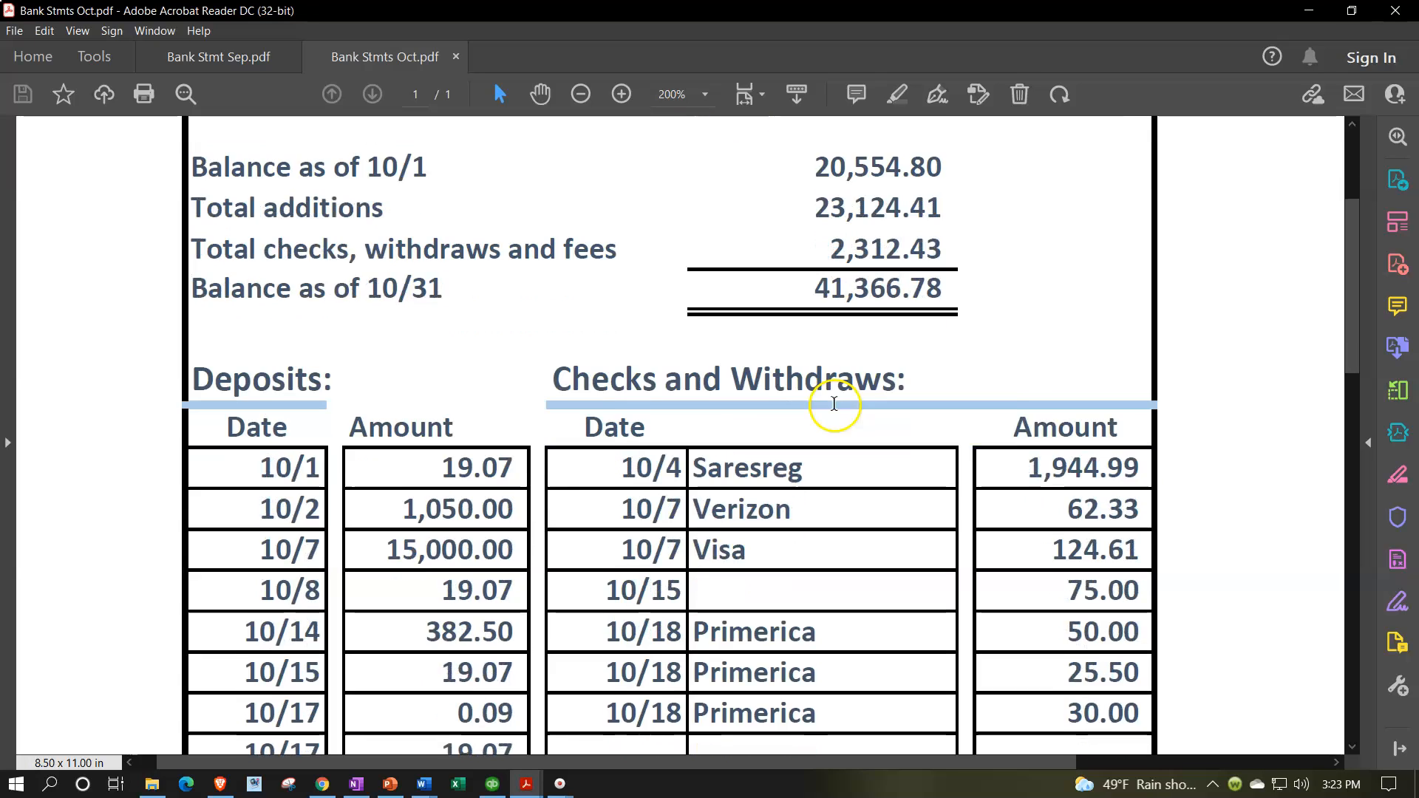
{"action": "scroll", "coordinate": [547, 508], "scroll_direction": "down", "scroll_amount": 2}
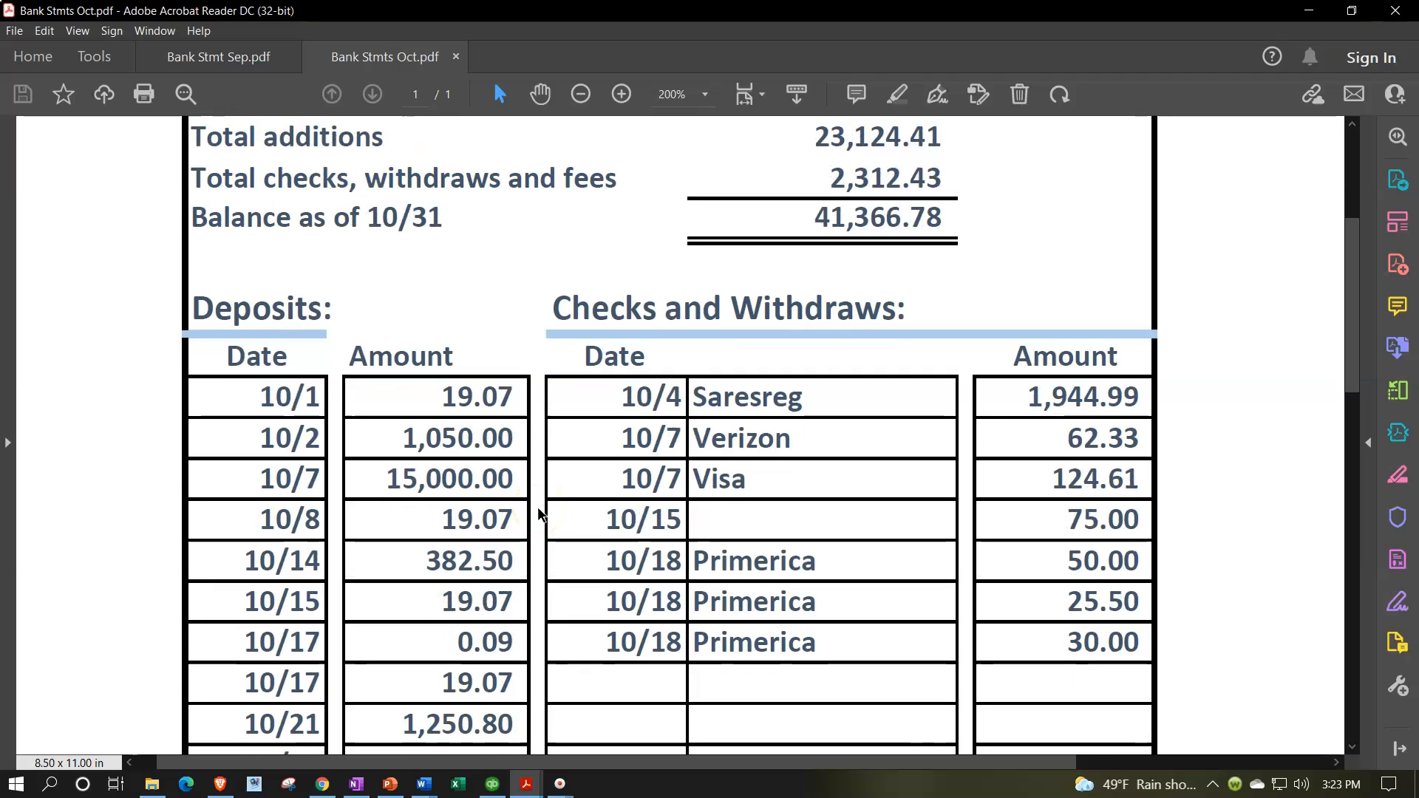
{"action": "scroll", "coordinate": [539, 508], "scroll_direction": "down", "scroll_amount": 3}
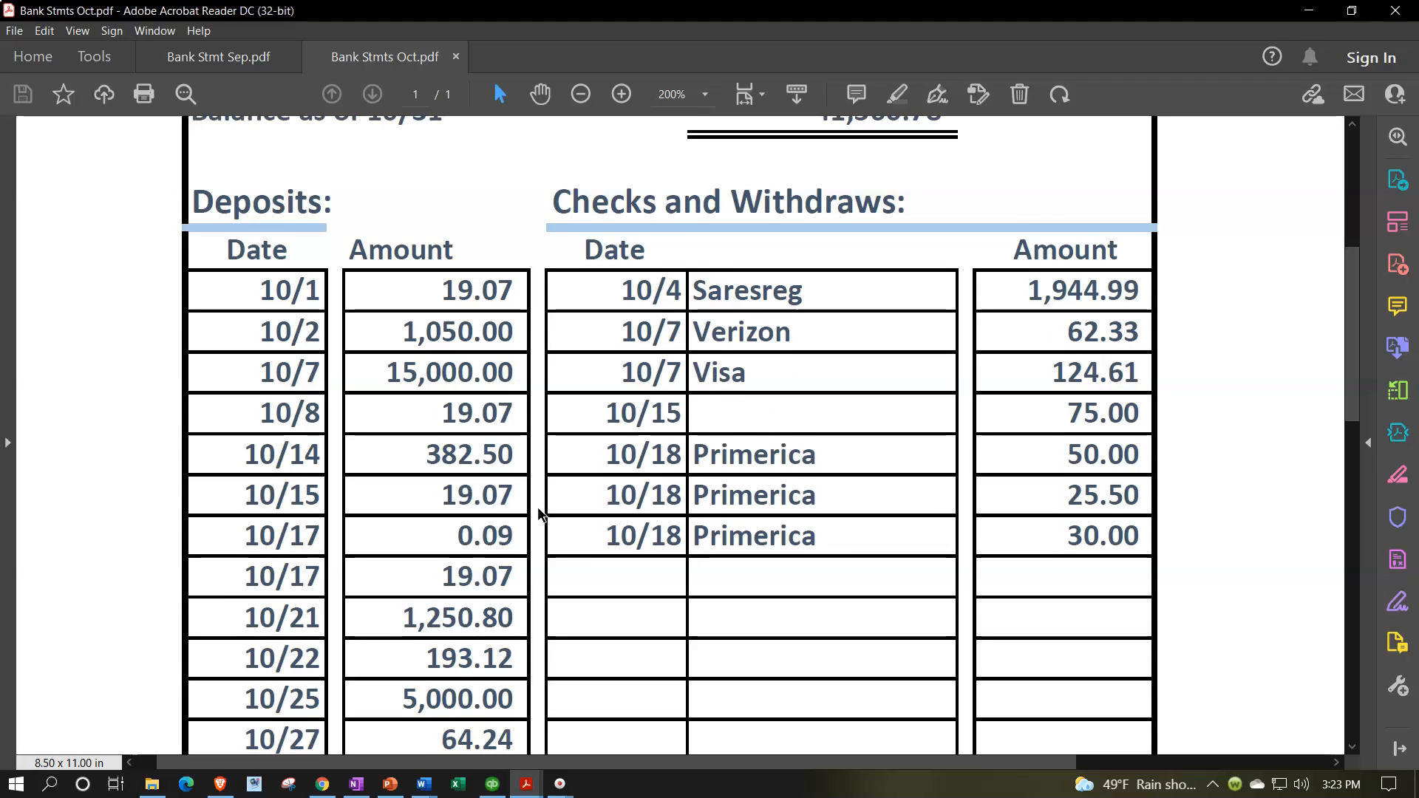
{"action": "scroll", "coordinate": [538, 507], "scroll_direction": "down", "scroll_amount": 1}
{"action": "left_click", "coordinate": [543, 566]}
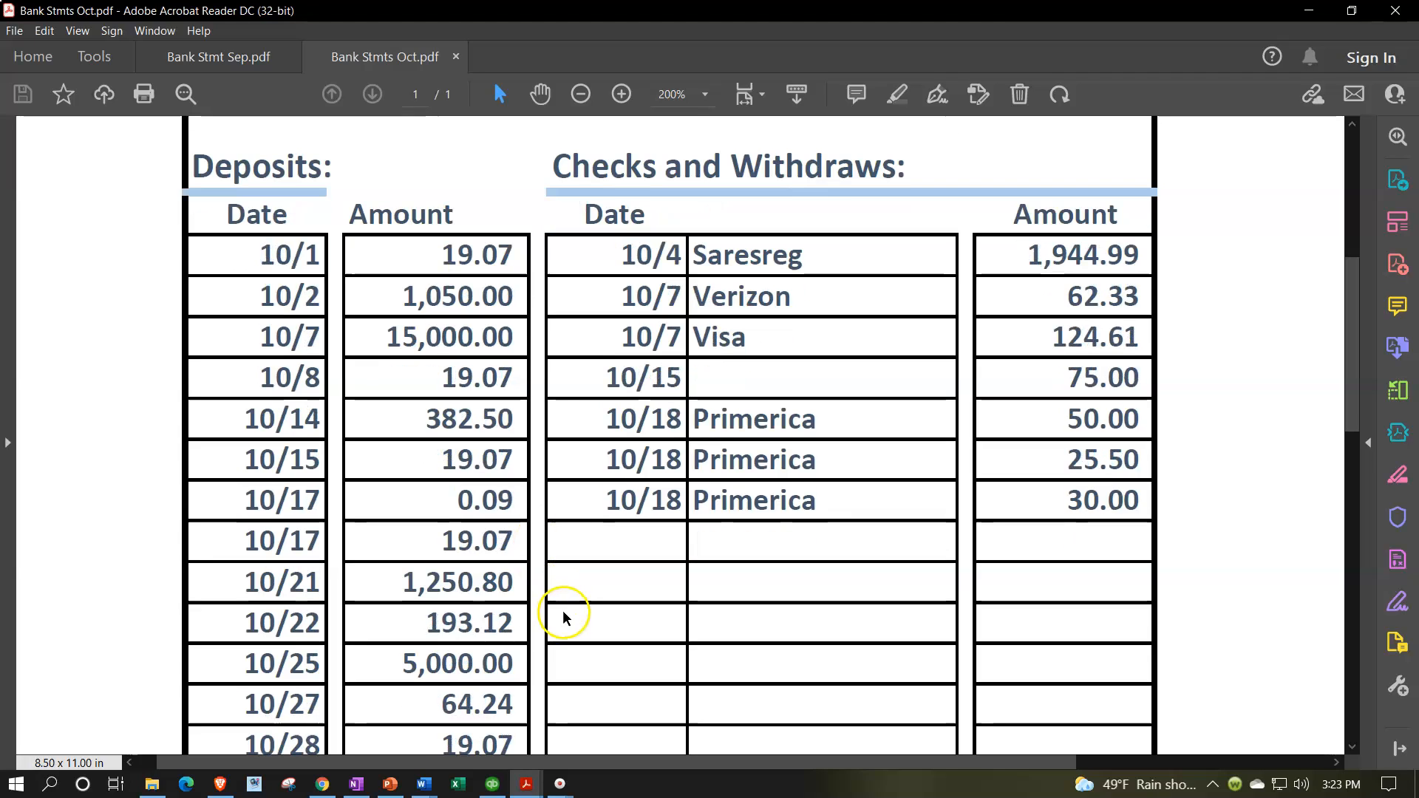
- Return to QuickBooks, close the checking account's transaction report and start a bank reconciliation
{"action": "left_click", "coordinate": [492, 786]}
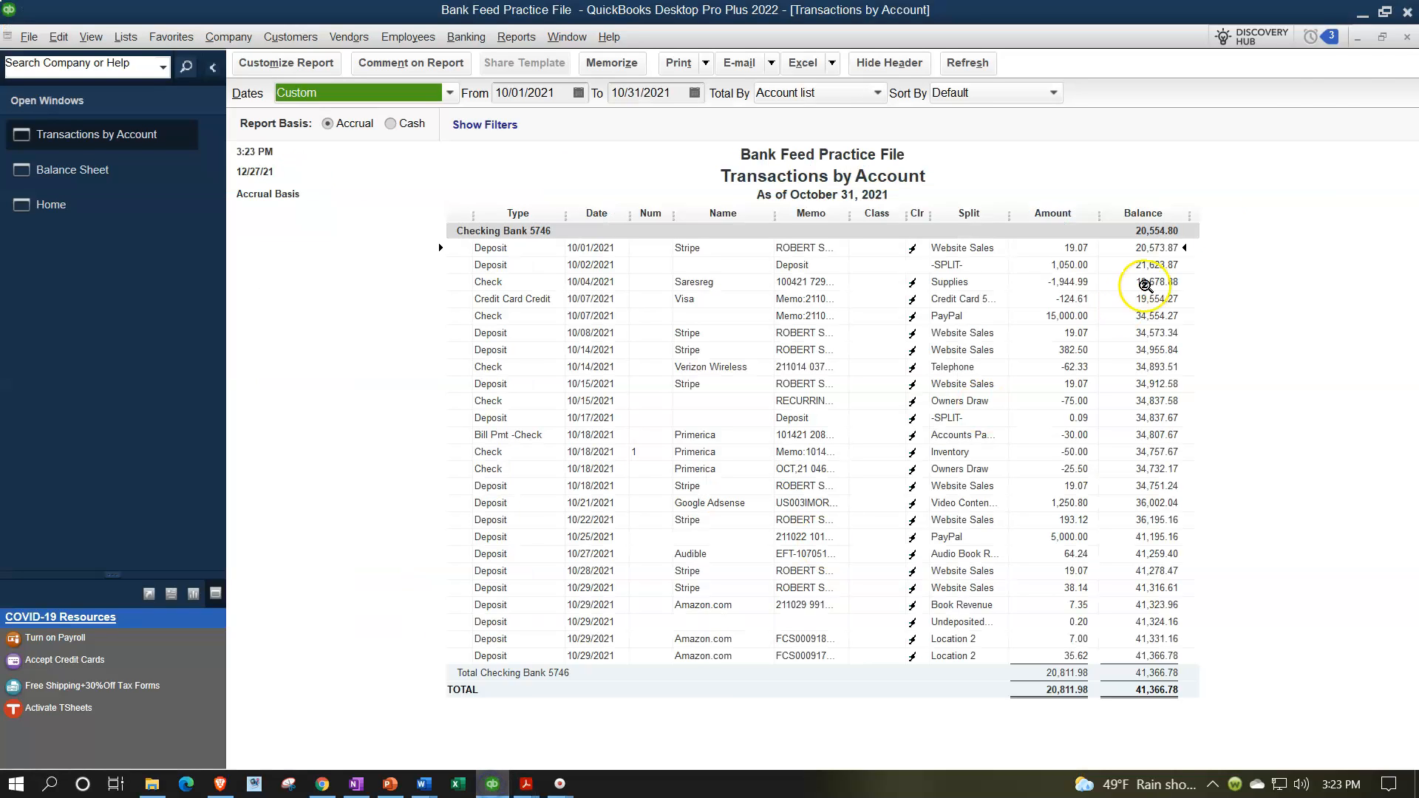
{"action": "left_click", "coordinate": [1407, 37]}
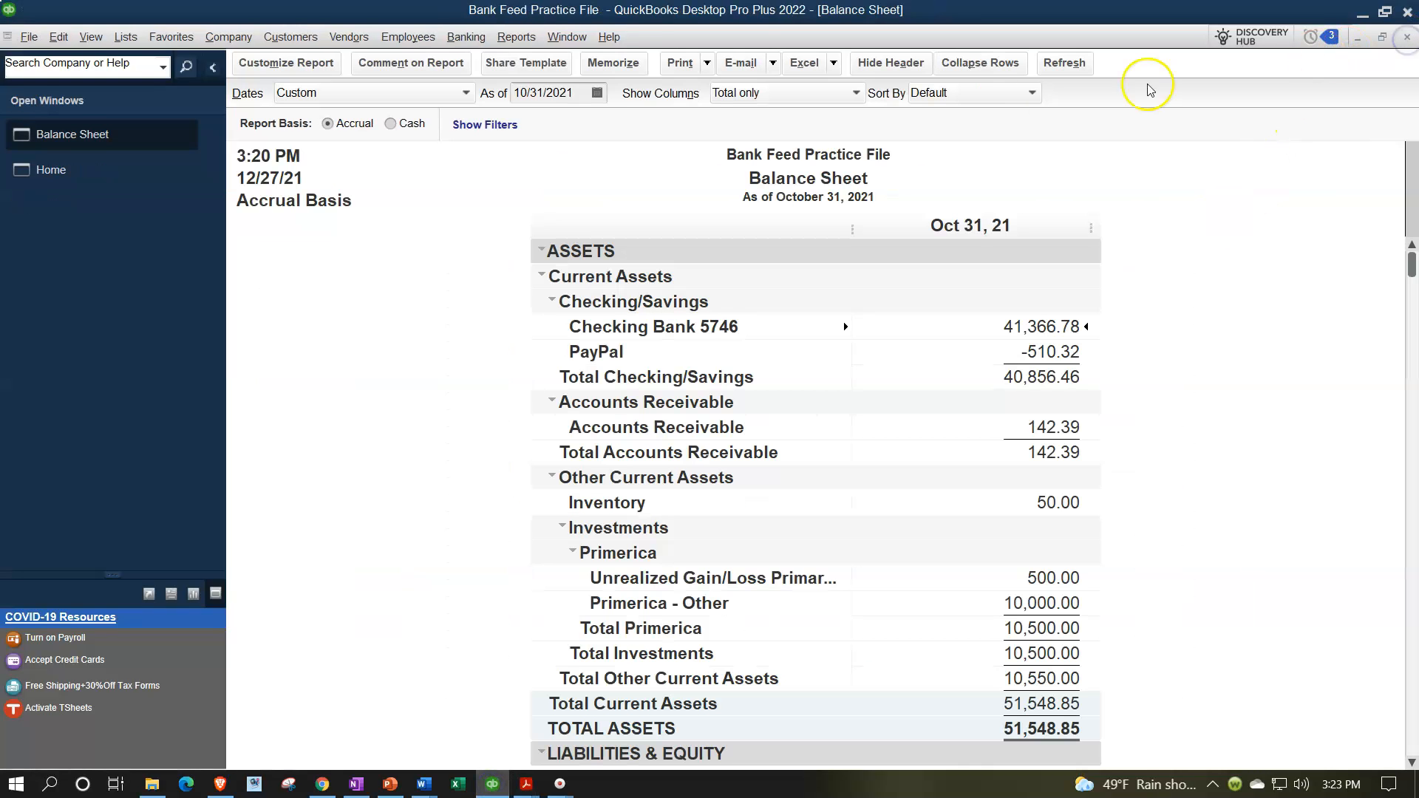
{"action": "left_click", "coordinate": [448, 37]}
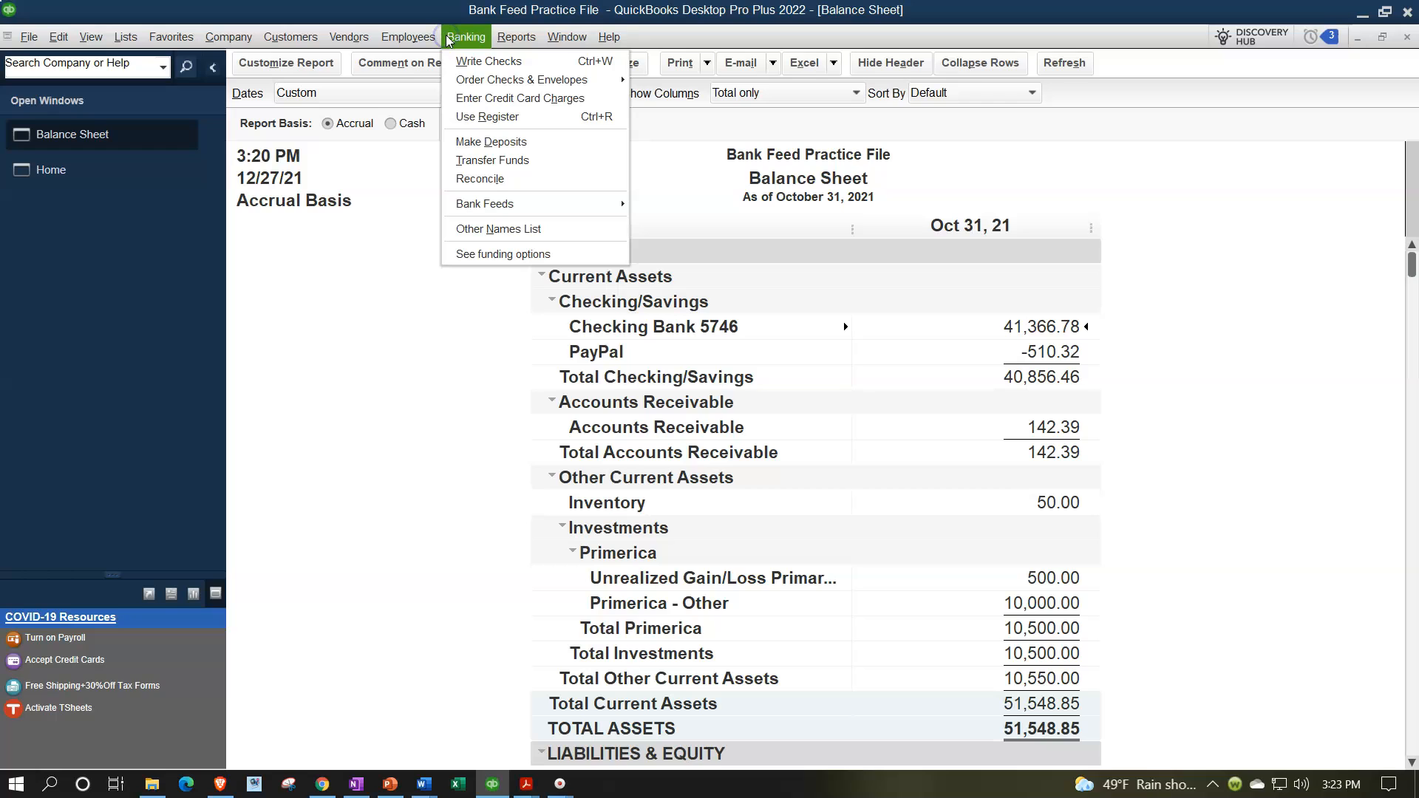
{"action": "left_click", "coordinate": [473, 183]}
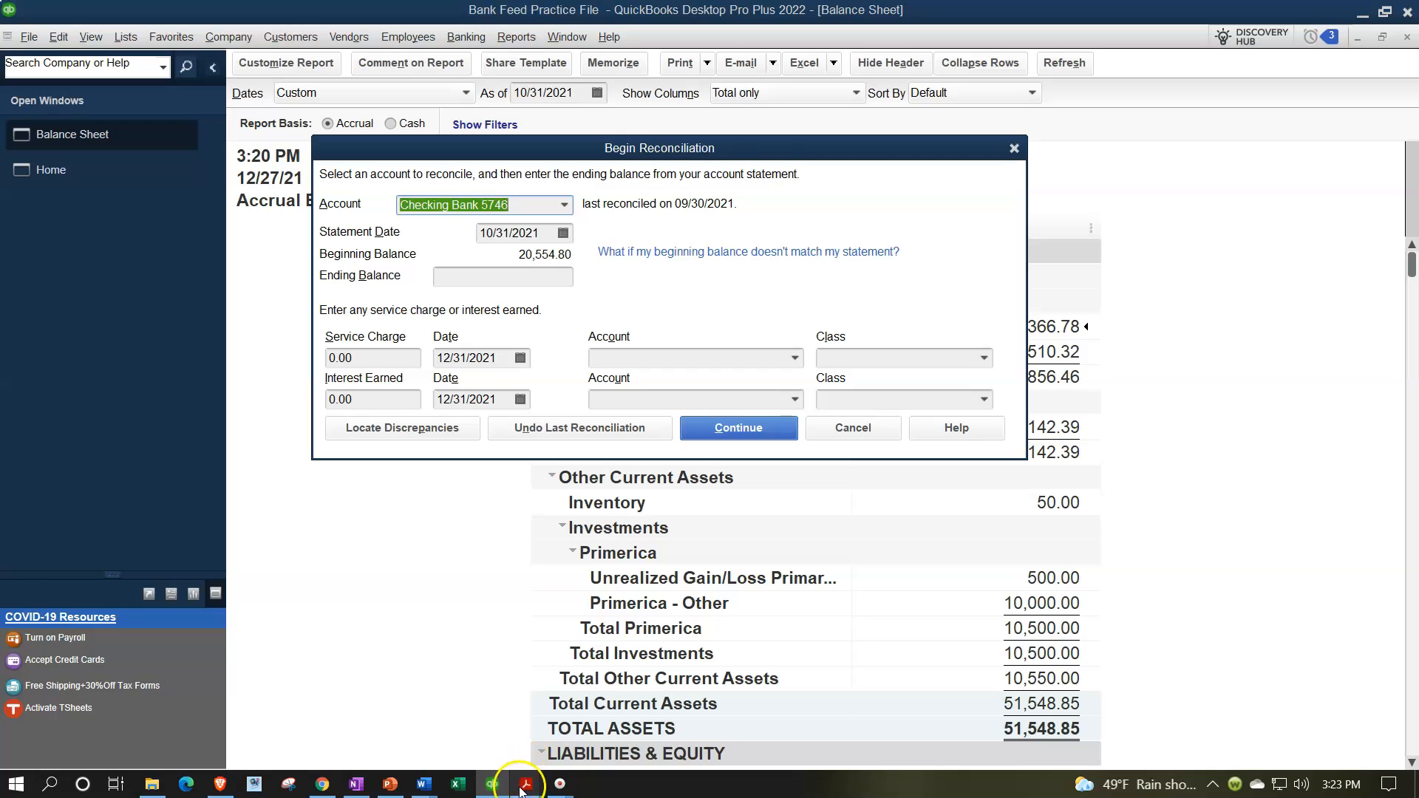
- Check the reconciliation's beginning balance against the October bank statement in Acrobat Reader and return to QuickBooks
{"action": "mouse_move", "coordinate": [527, 782]}
{"action": "left_click", "coordinate": [577, 703]}
{"action": "scroll", "coordinate": [594, 353], "scroll_direction": "up", "scroll_amount": 3}
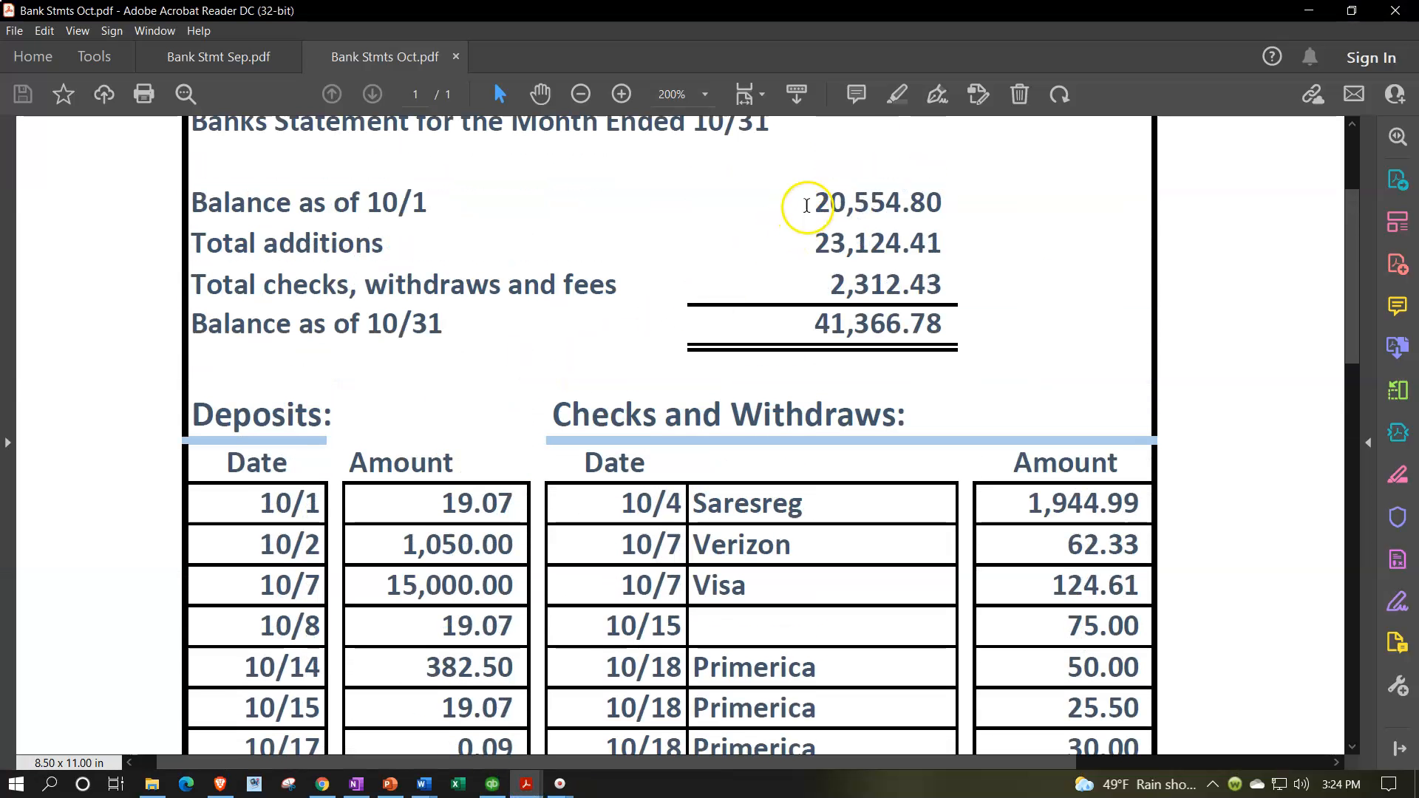
{"action": "left_click", "coordinate": [493, 783]}
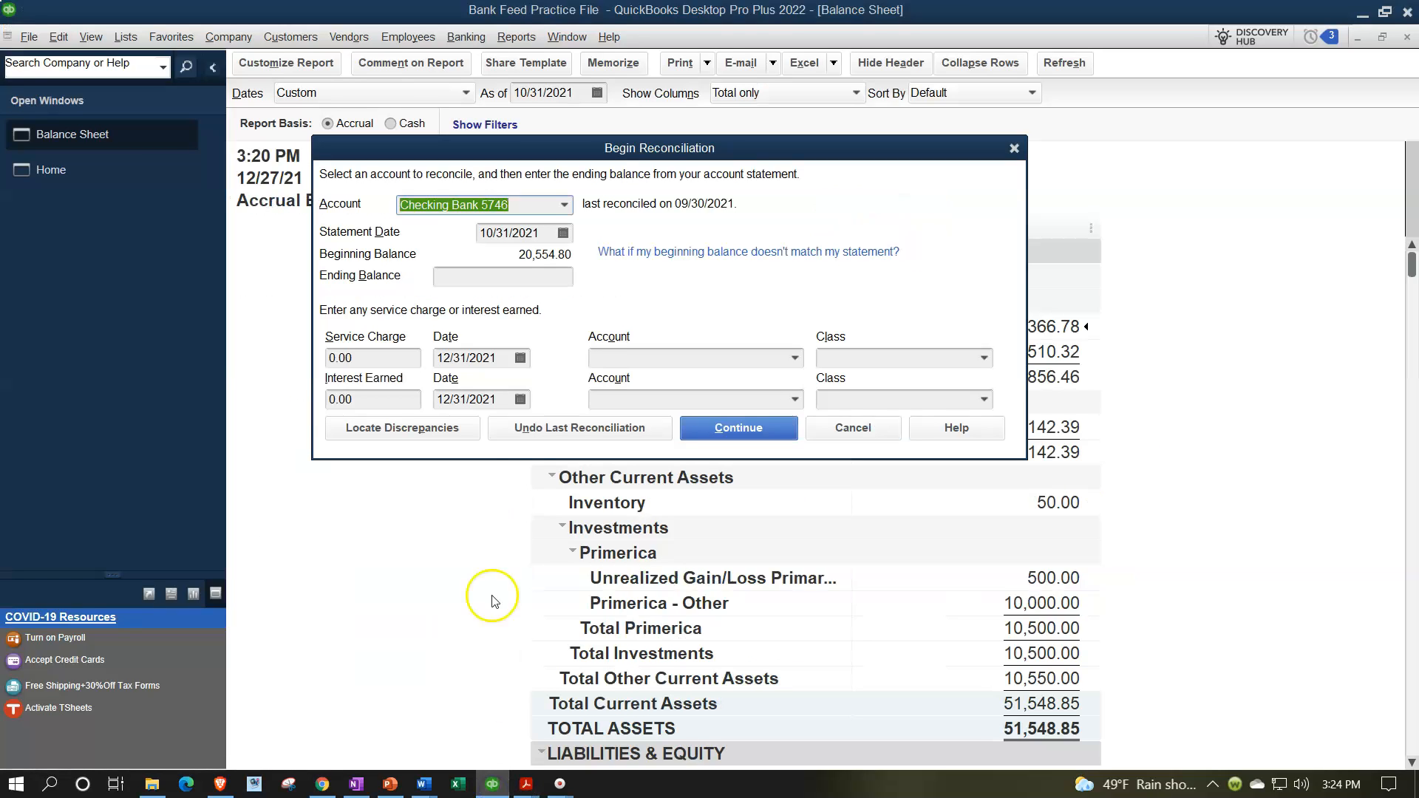
- Set the ending balance of the checking account's October reconciliation to 41,366.78
{"action": "left_click", "coordinate": [494, 277]}
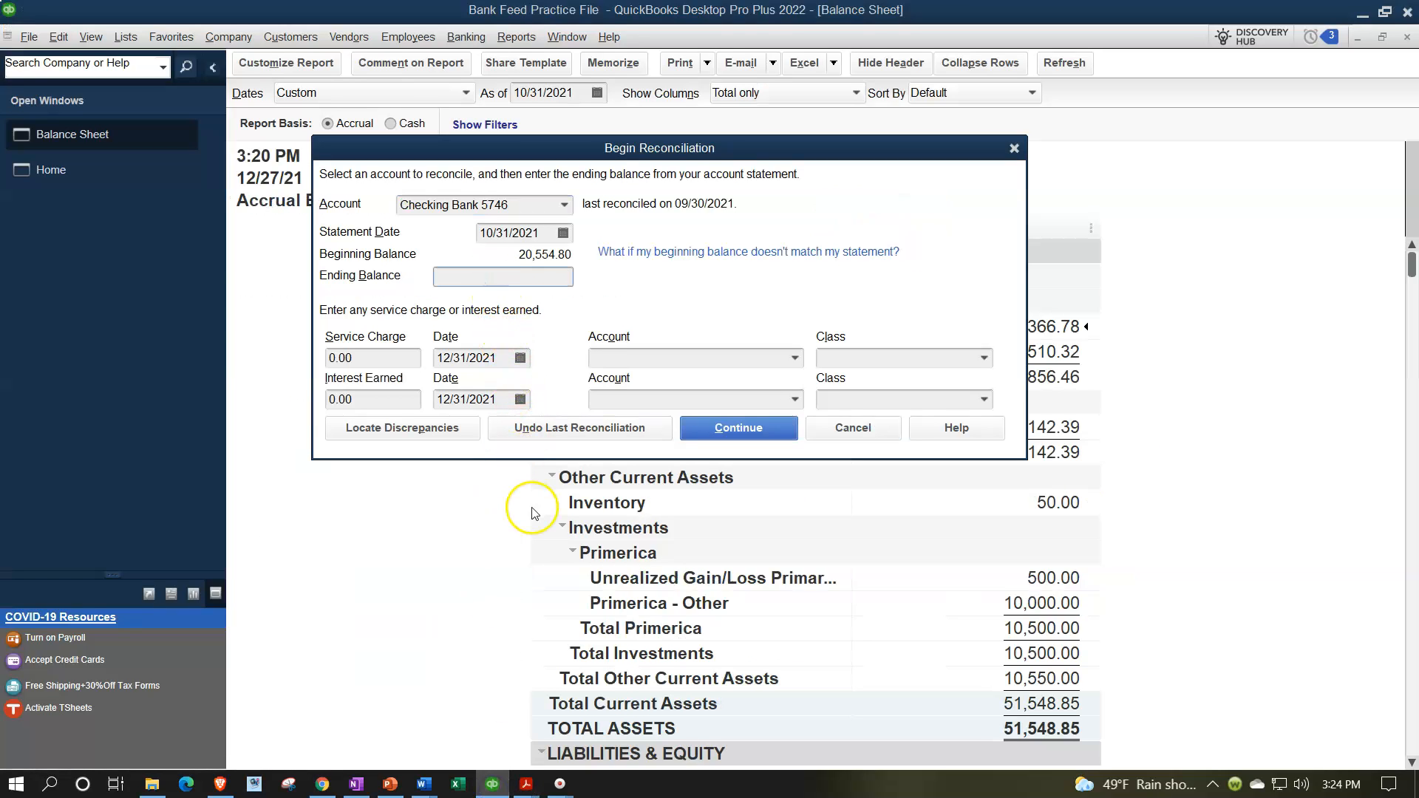
{"action": "mouse_move", "coordinate": [526, 784]}
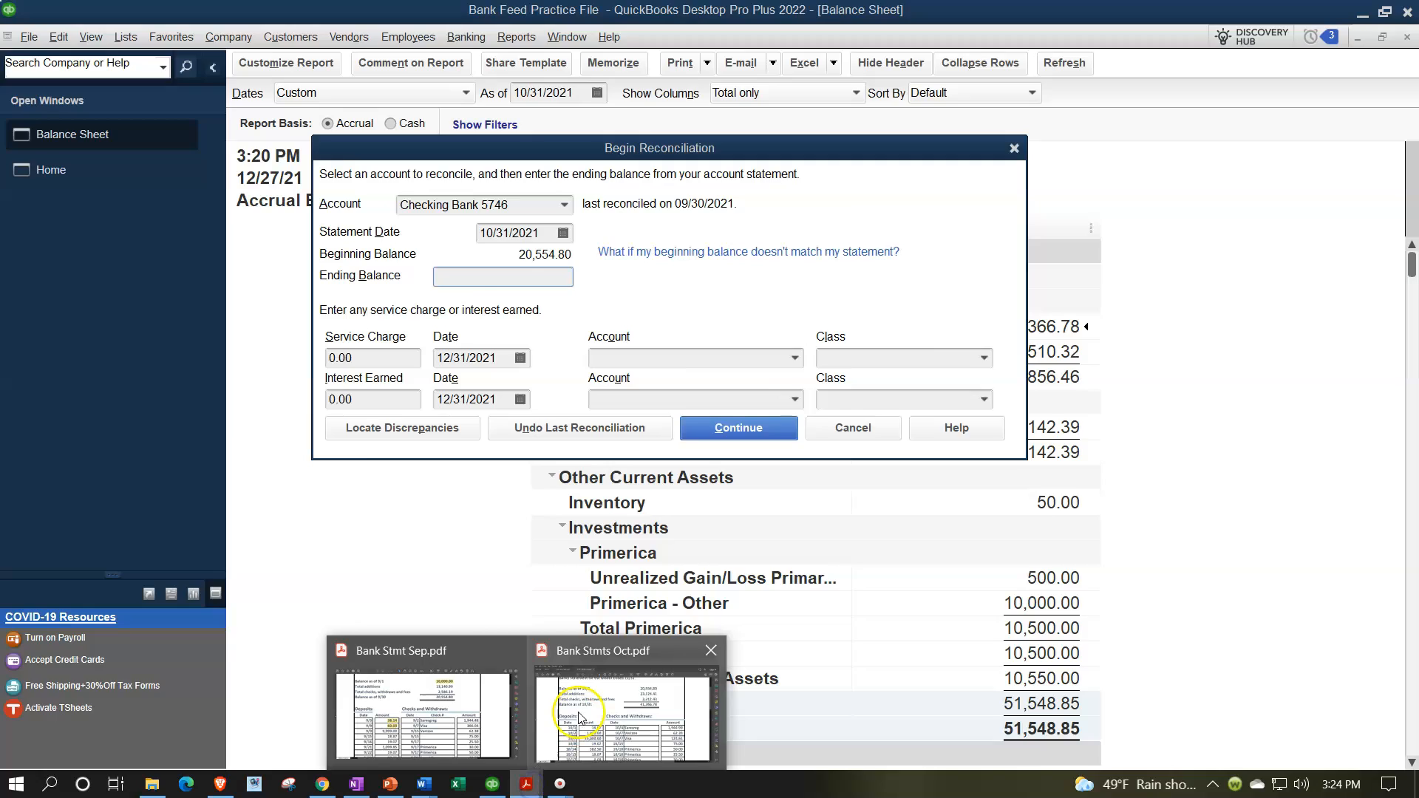
{"action": "mouse_move", "coordinate": [578, 717]}
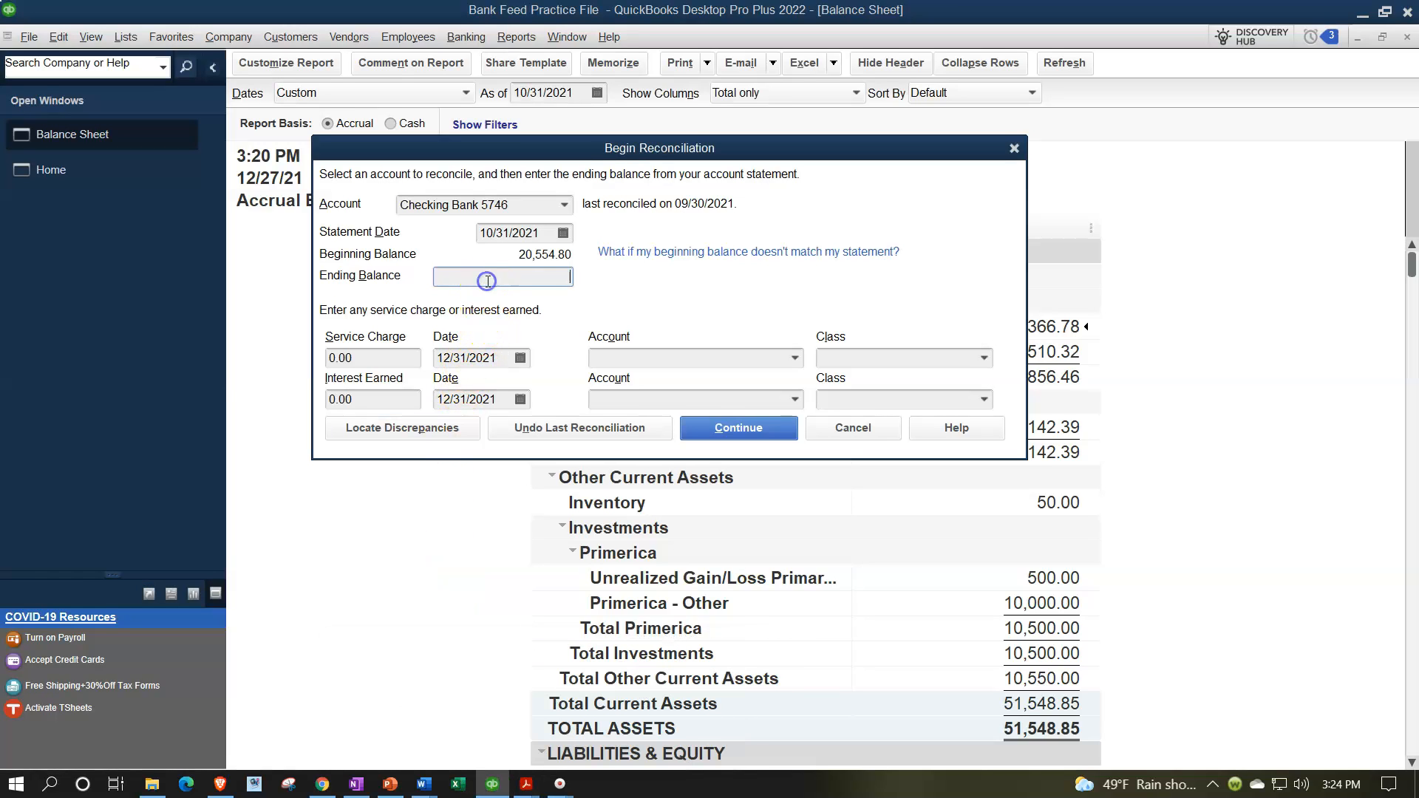
{"action": "type", "text": "41366.78"}
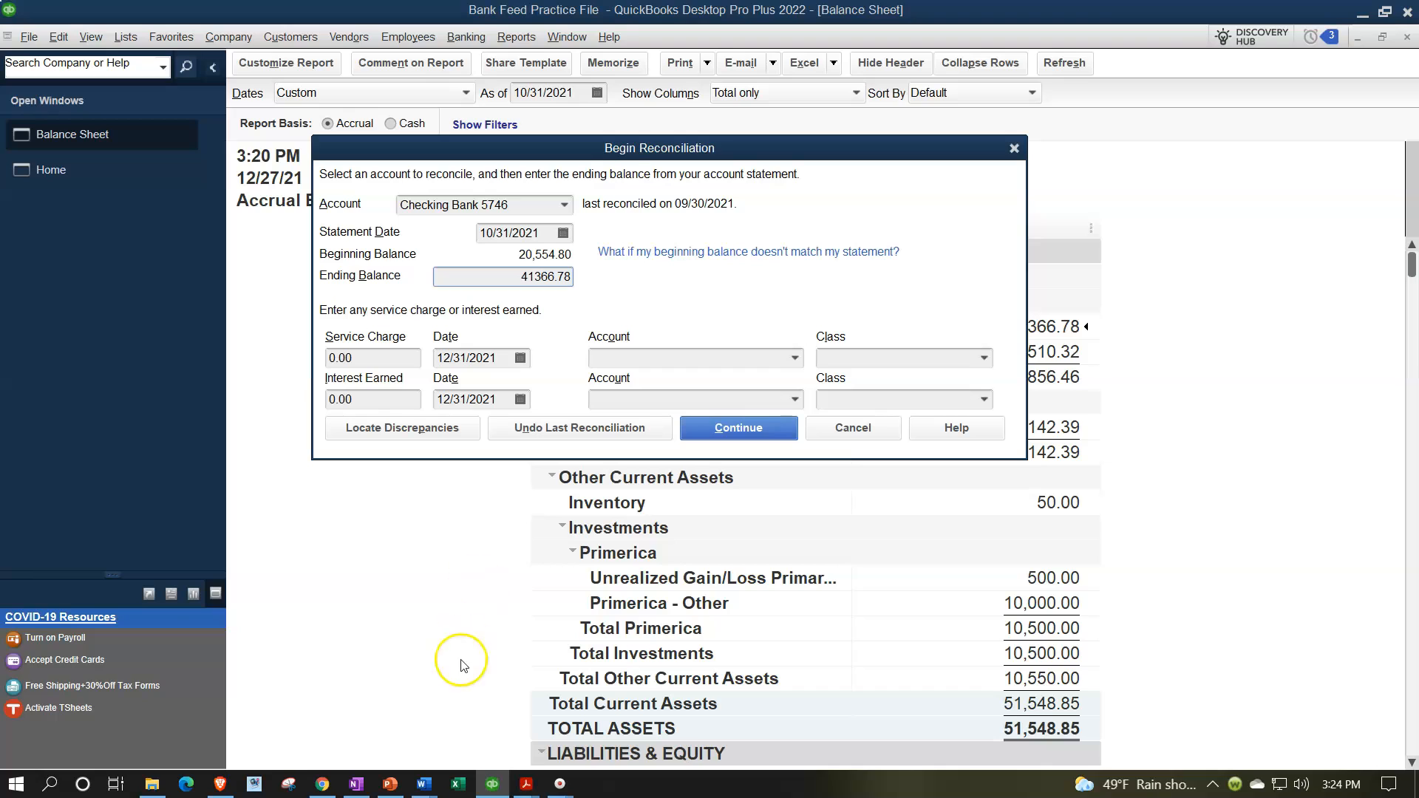
{"action": "key", "text": "Tab"}
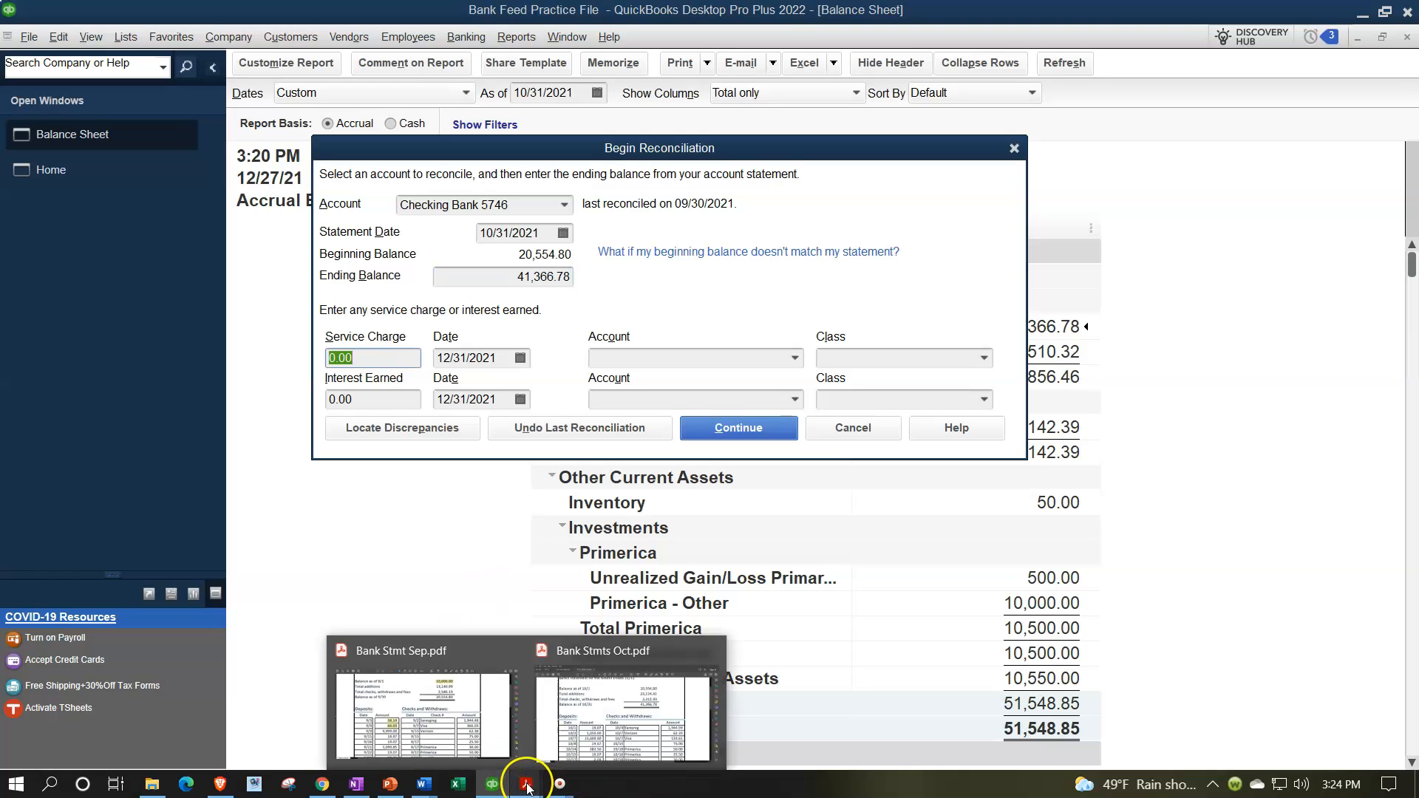
- Check the reconciliation's ending balance against the October bank statement in Acrobat Reader and return to QuickBooks
{"action": "left_click", "coordinate": [566, 750]}
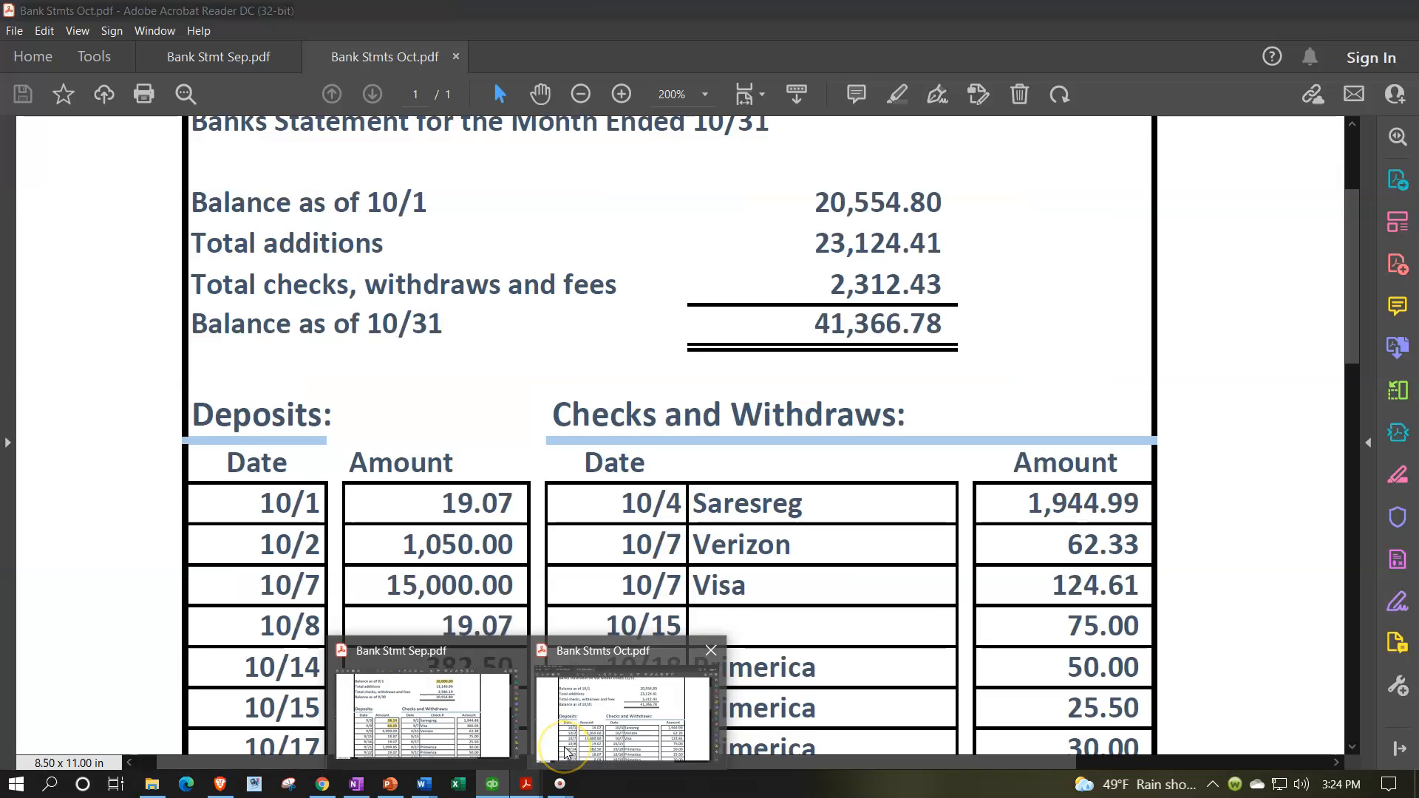
{"action": "left_click", "coordinate": [525, 785]}
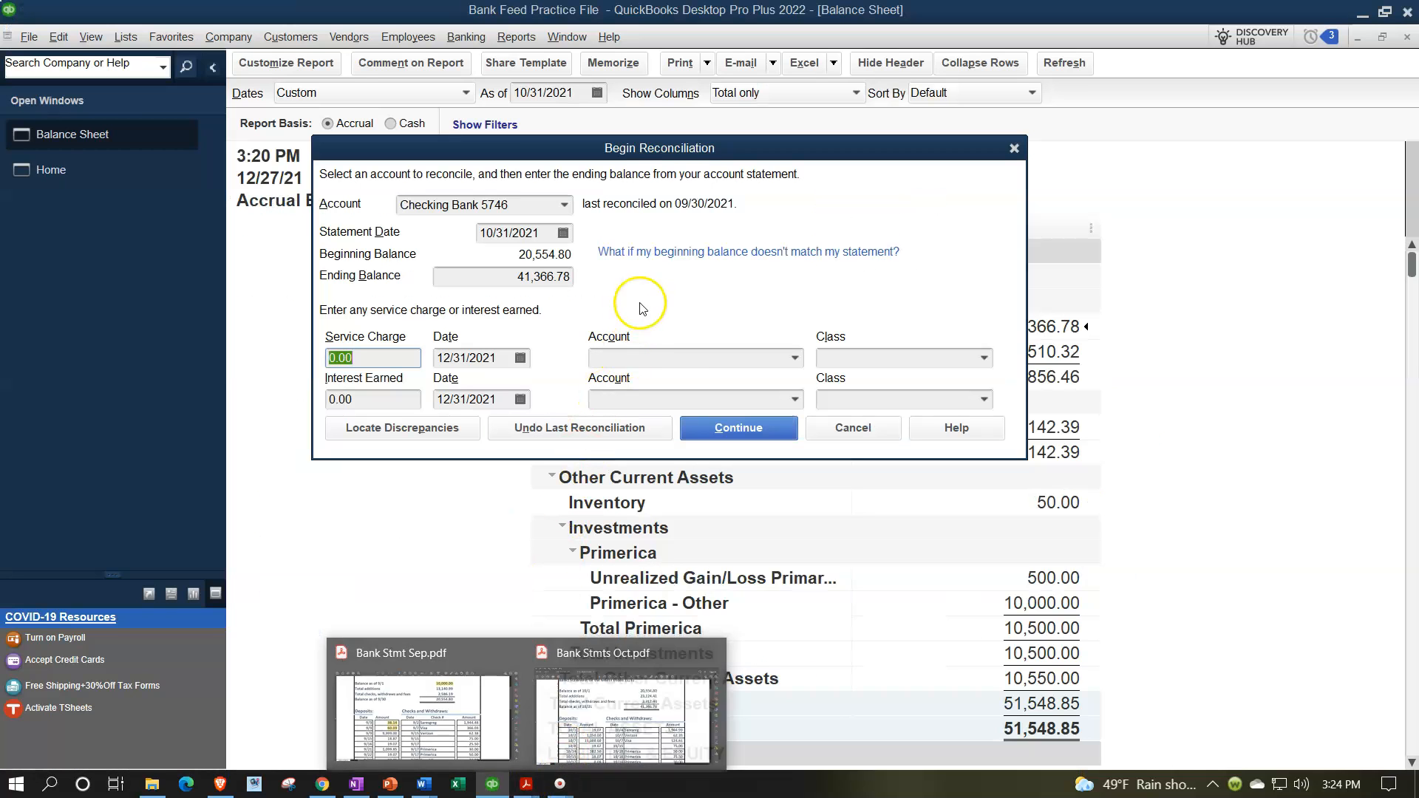
{"action": "left_click", "coordinate": [548, 368]}
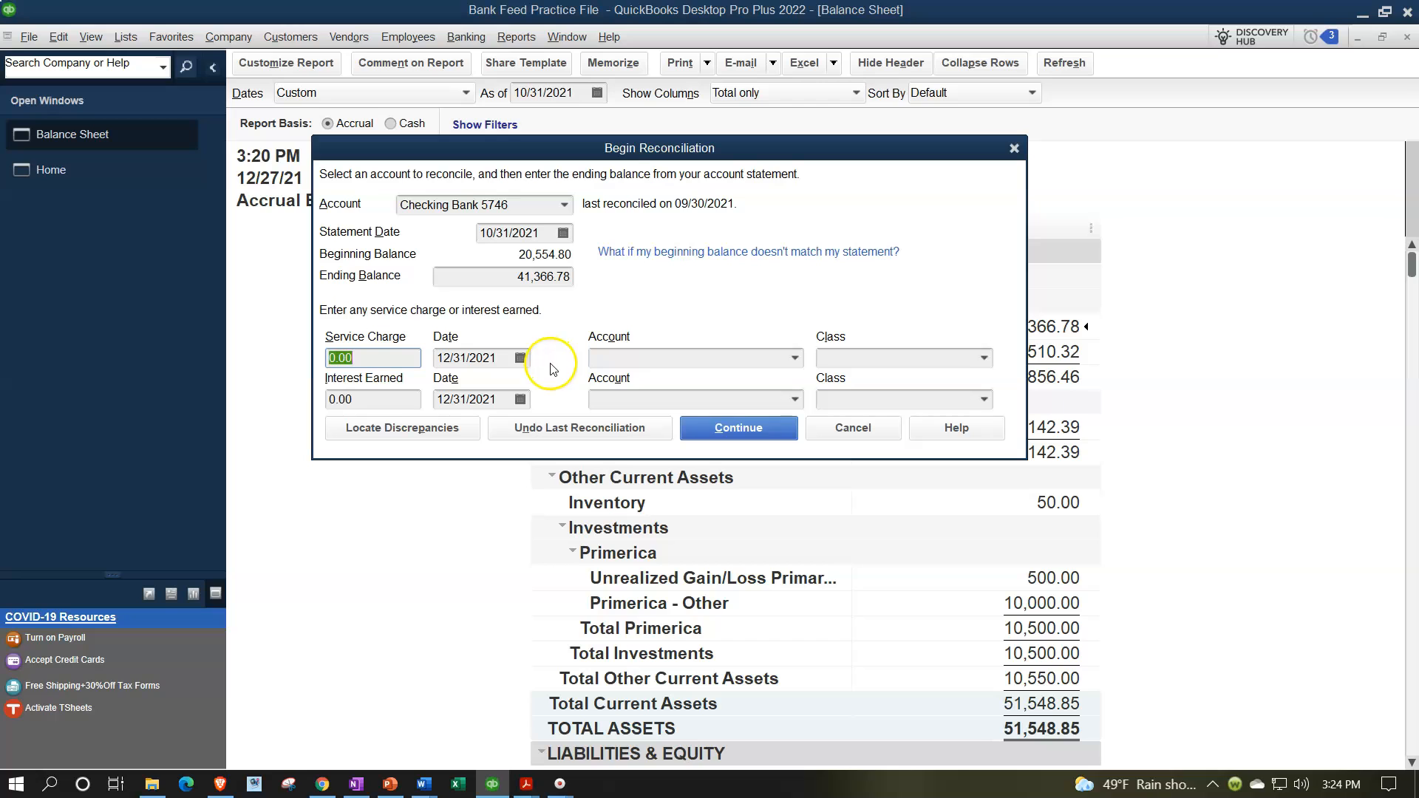
- Continue to the checking account's reconciliation list and hide transactions after the statement's end date
{"action": "left_click", "coordinate": [701, 428]}
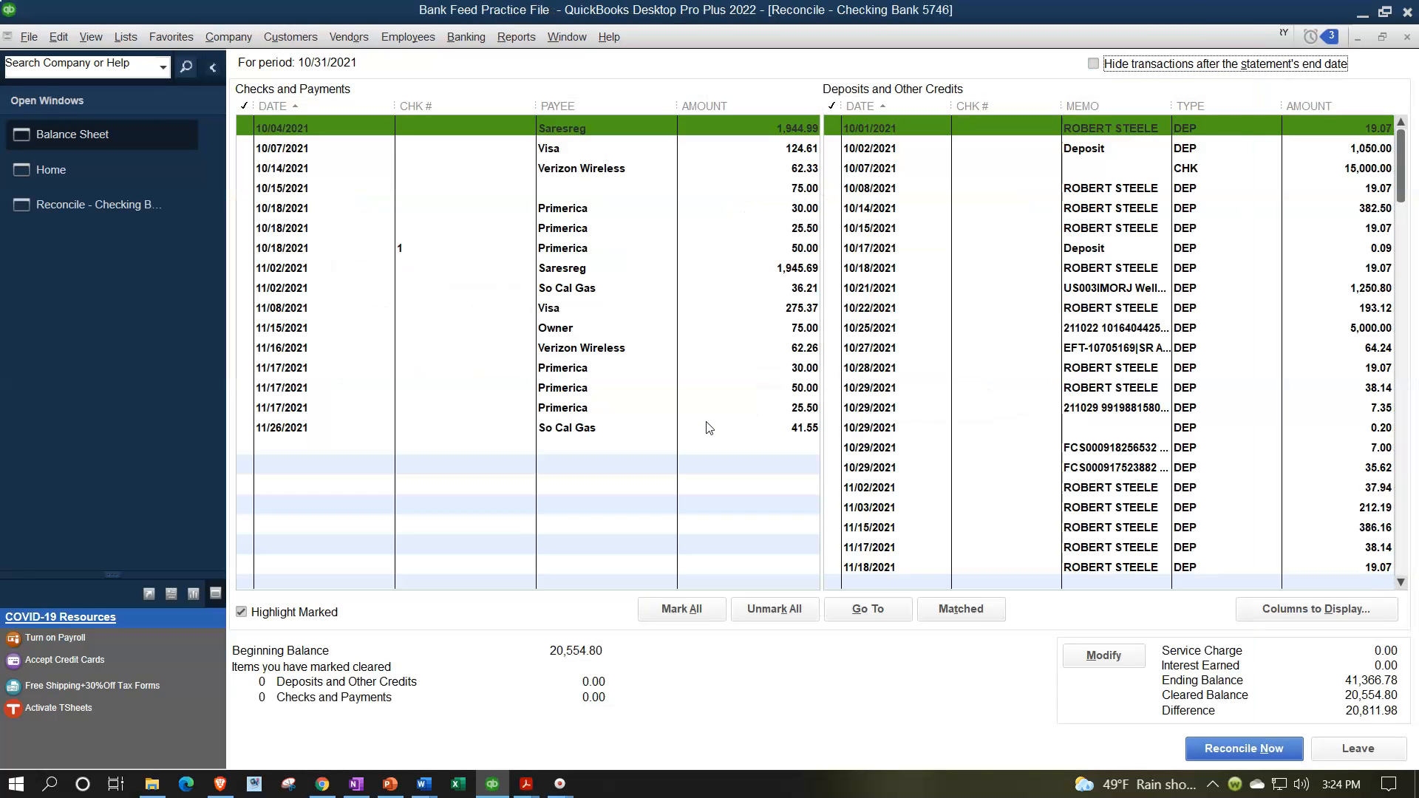
{"action": "left_click", "coordinate": [214, 68]}
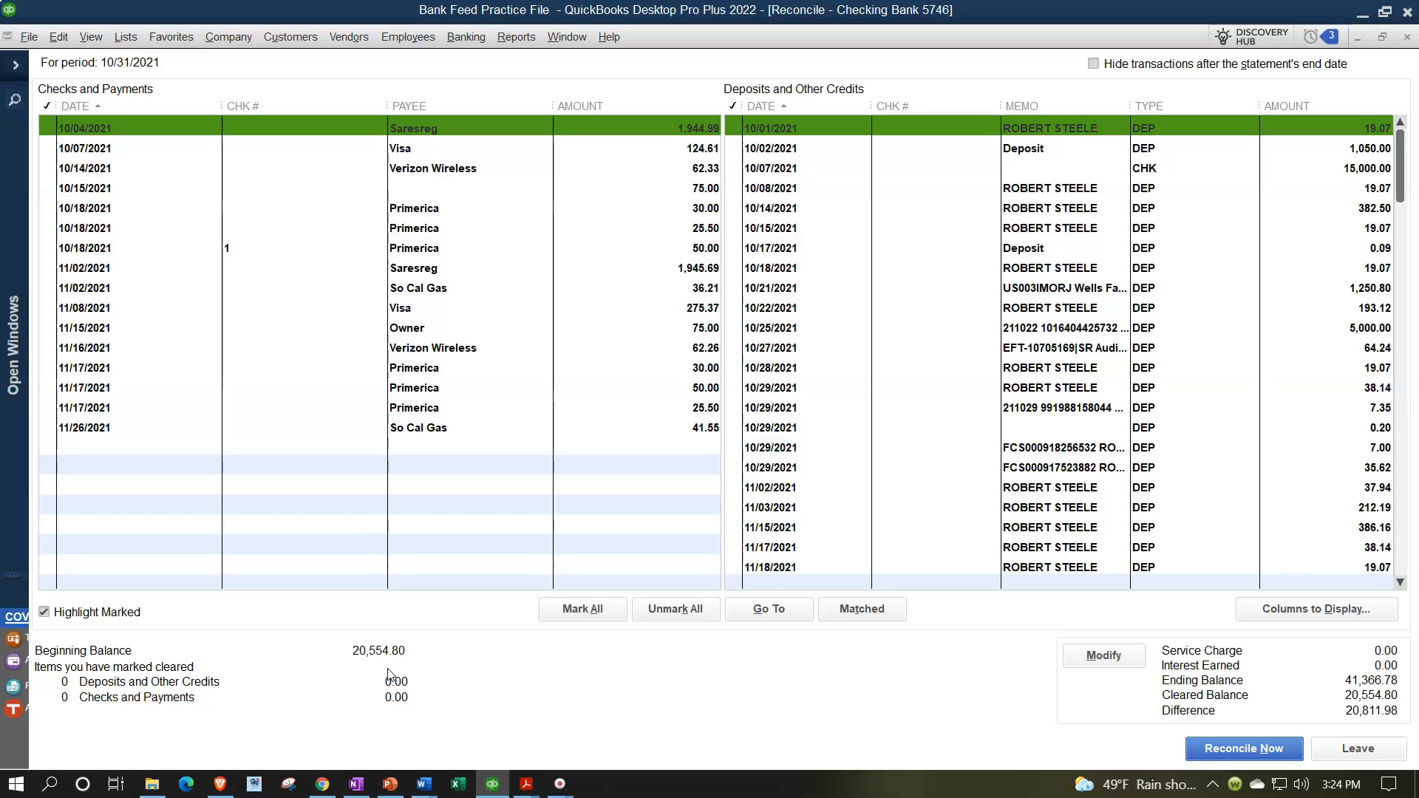
{"action": "left_click", "coordinate": [1096, 65]}
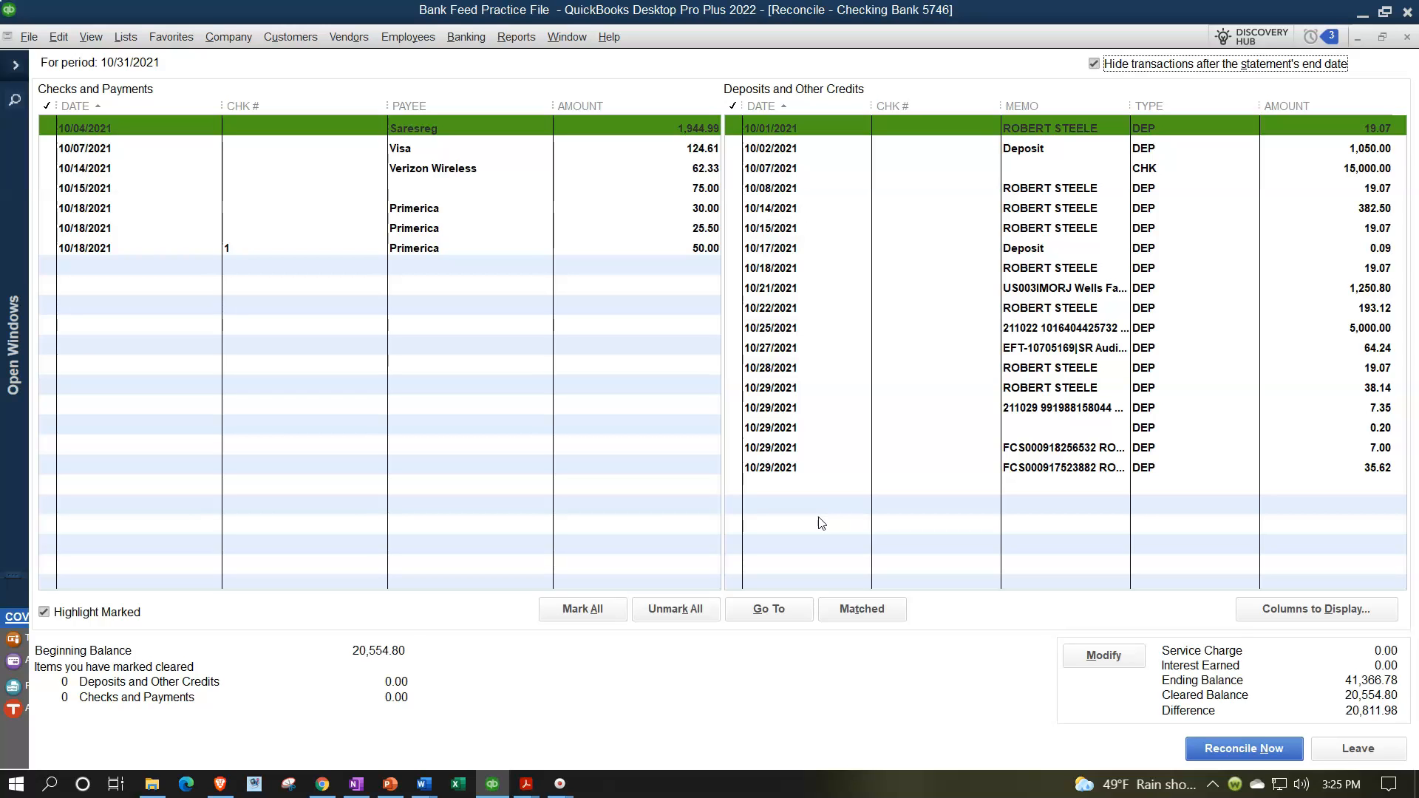
- Switch to the October bank statement in Acrobat Reader and highlight the 10/1 balance amount
{"action": "mouse_move", "coordinate": [526, 784]}
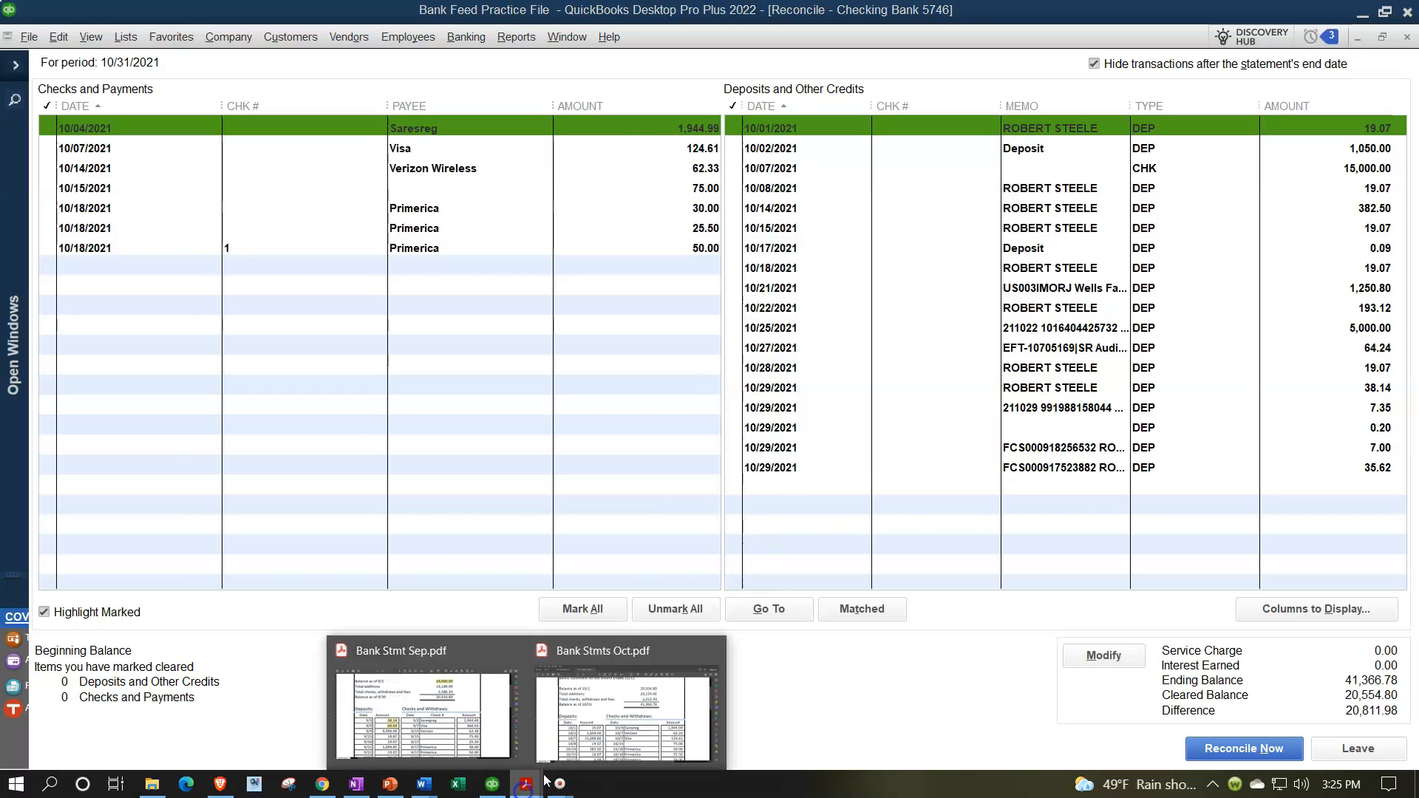
{"action": "left_click", "coordinate": [570, 732]}
{"action": "scroll", "coordinate": [586, 625], "scroll_direction": "down", "scroll_amount": 1}
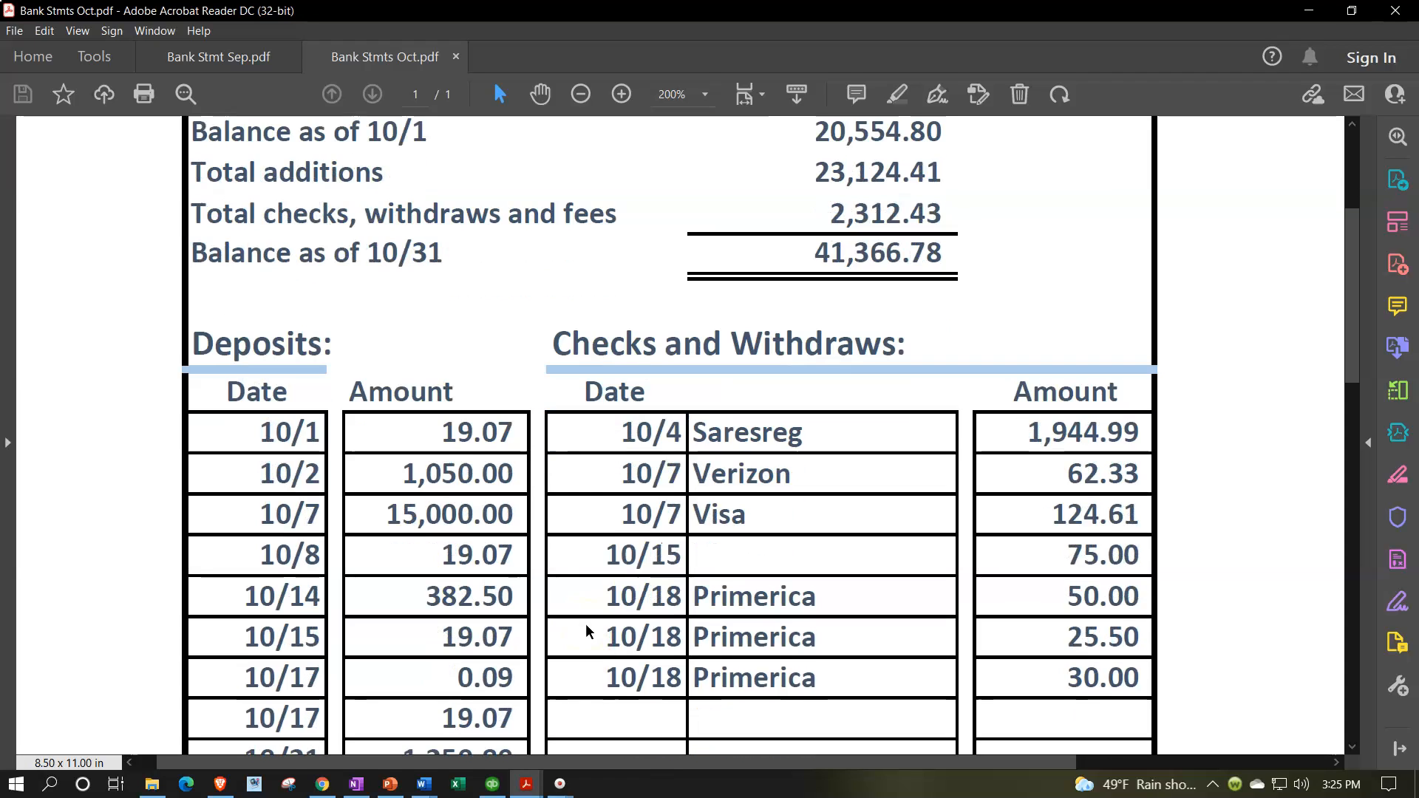
{"action": "scroll", "coordinate": [586, 631], "scroll_direction": "up", "scroll_amount": 1}
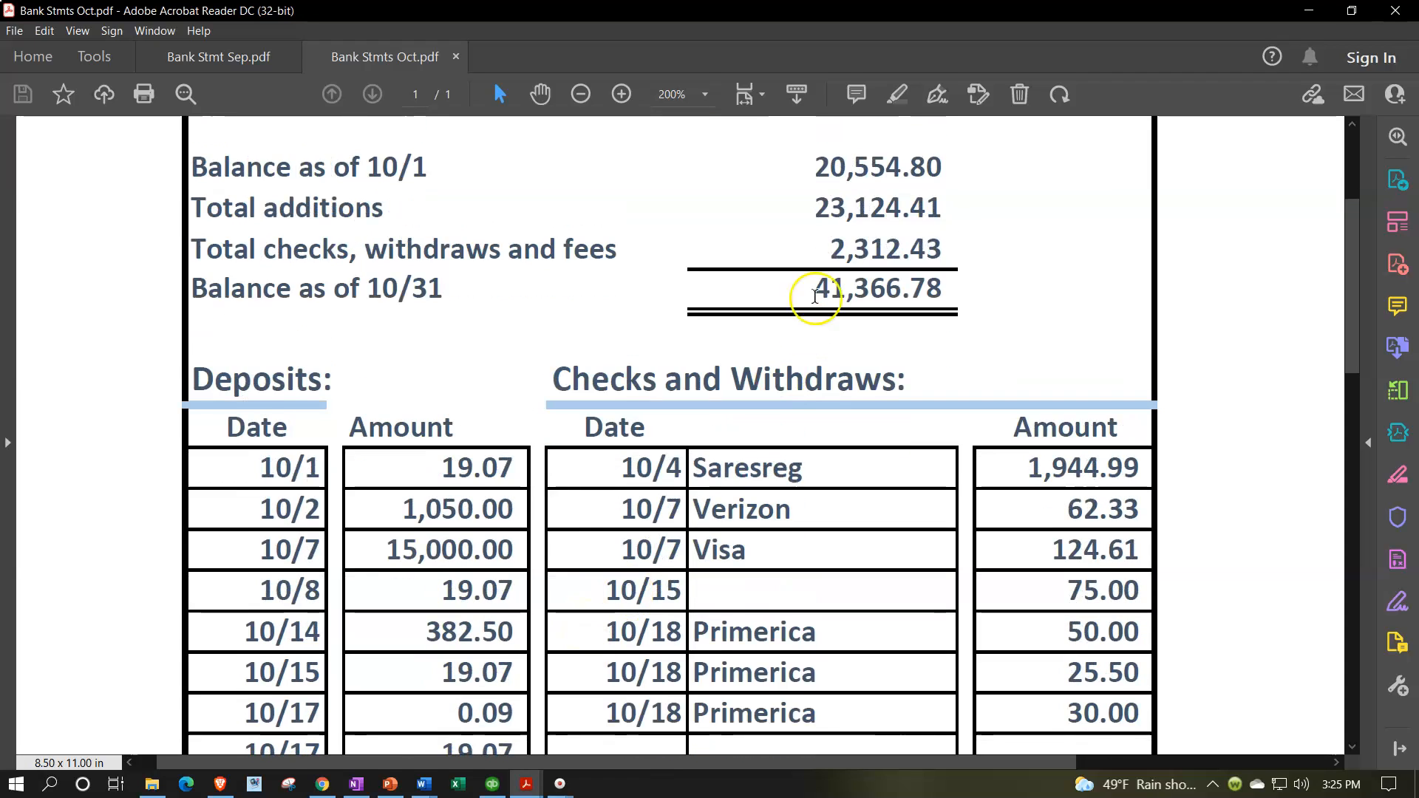
{"action": "left_click_drag", "start_coordinate": [823, 158], "coordinate": [951, 158]}
{"action": "left_click", "coordinate": [821, 157]}
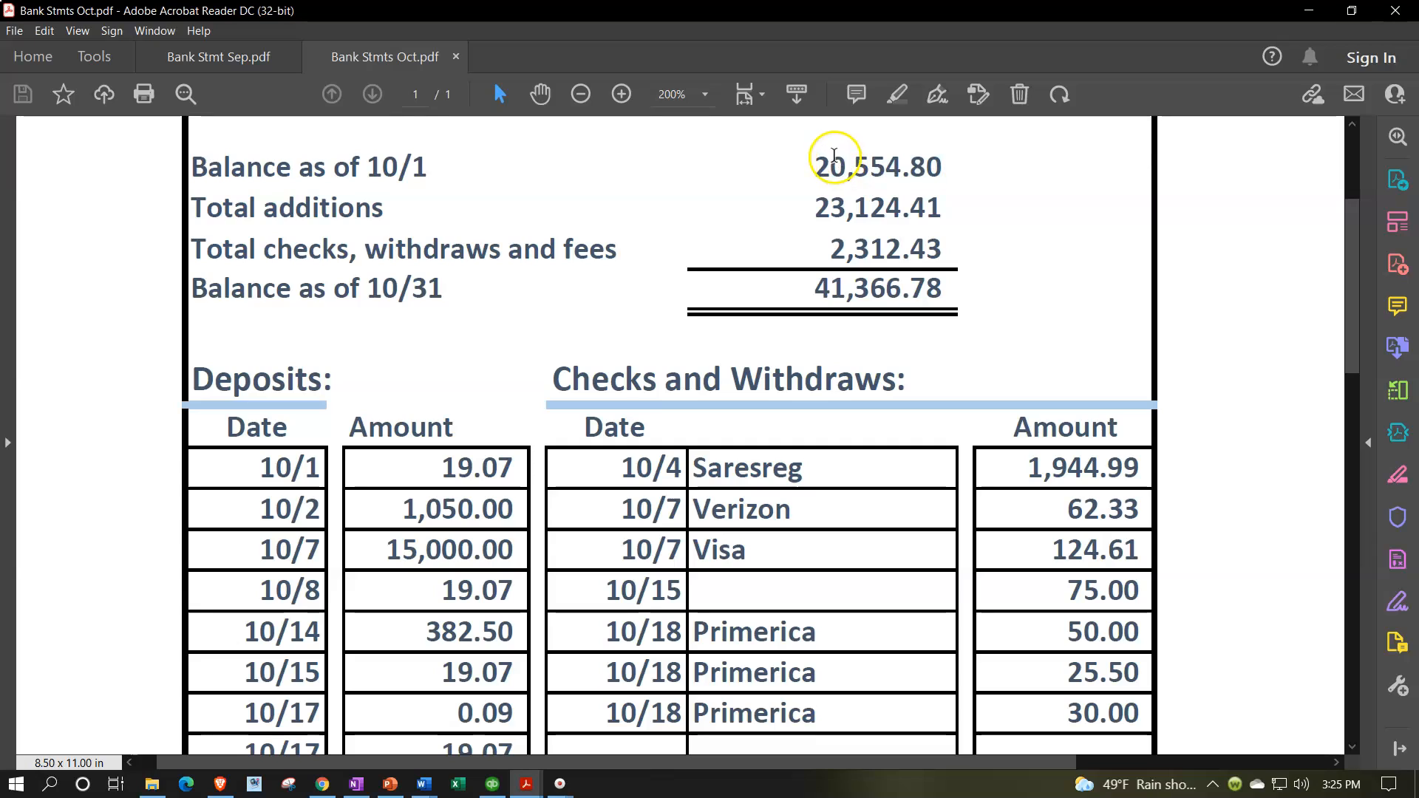
{"action": "left_click_drag", "start_coordinate": [819, 156], "coordinate": [951, 166]}
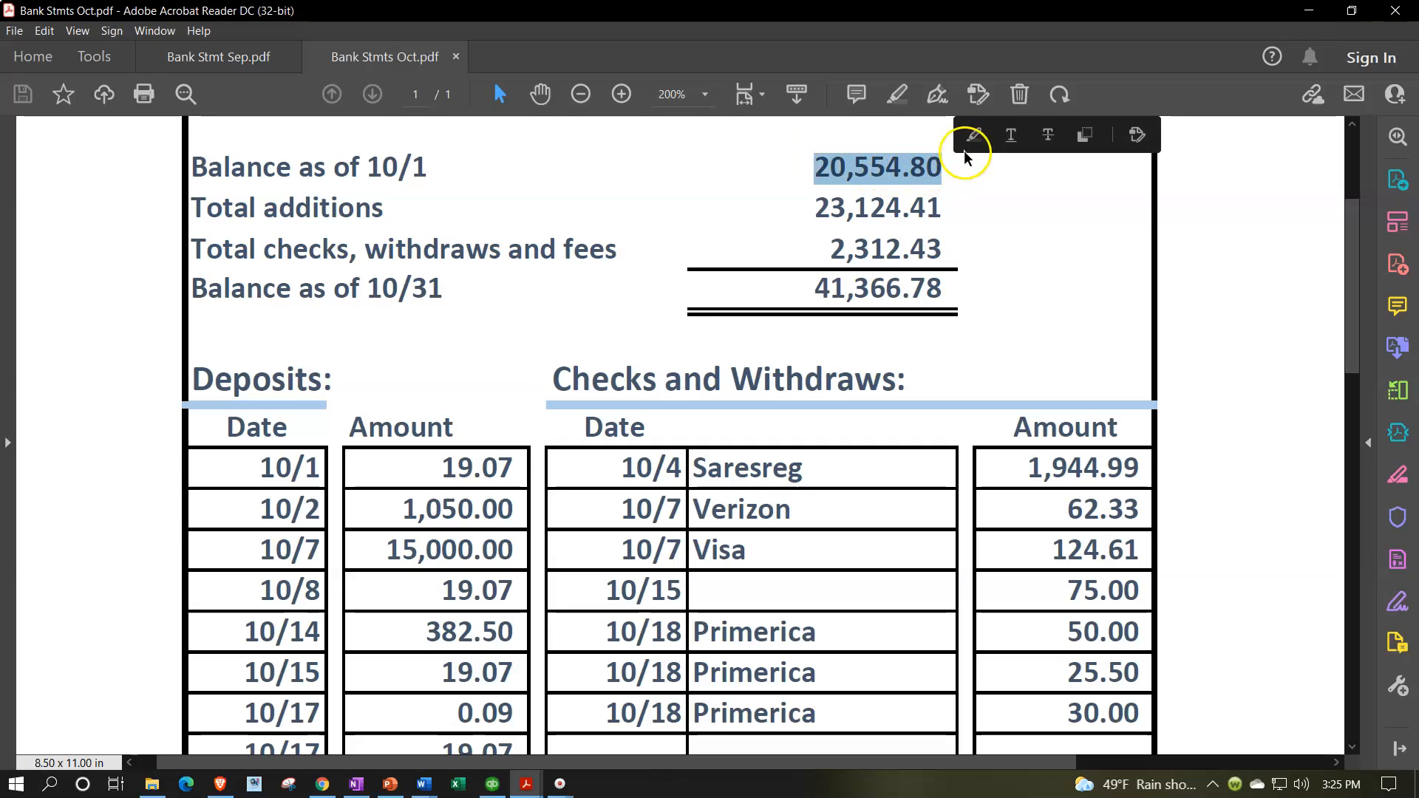
{"action": "left_click", "coordinate": [975, 144]}
{"action": "scroll", "coordinate": [376, 503], "scroll_direction": "down", "scroll_amount": 2}
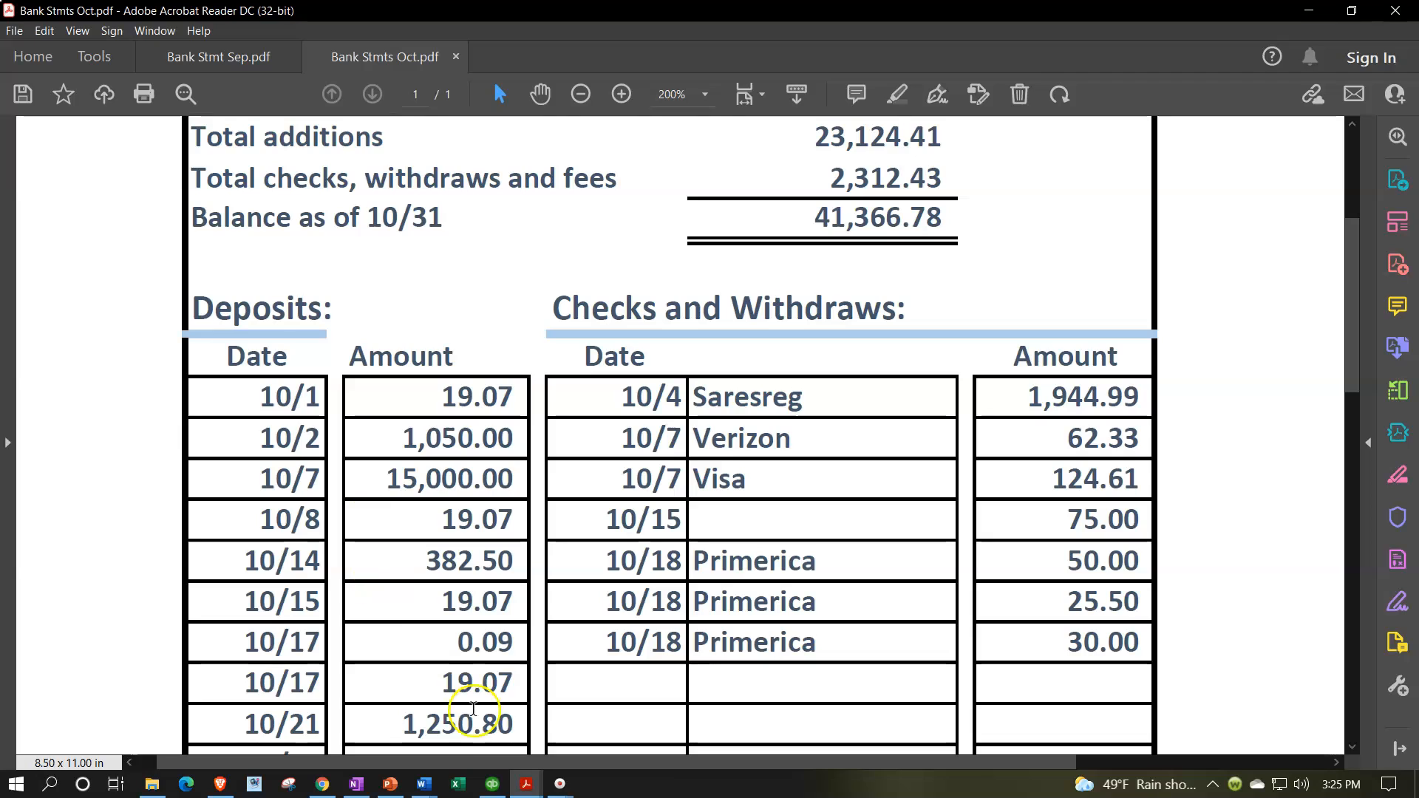
- Return to QuickBooks, mark all listed transactions as cleared and compare them with the October bank statement
{"action": "left_click", "coordinate": [492, 786]}
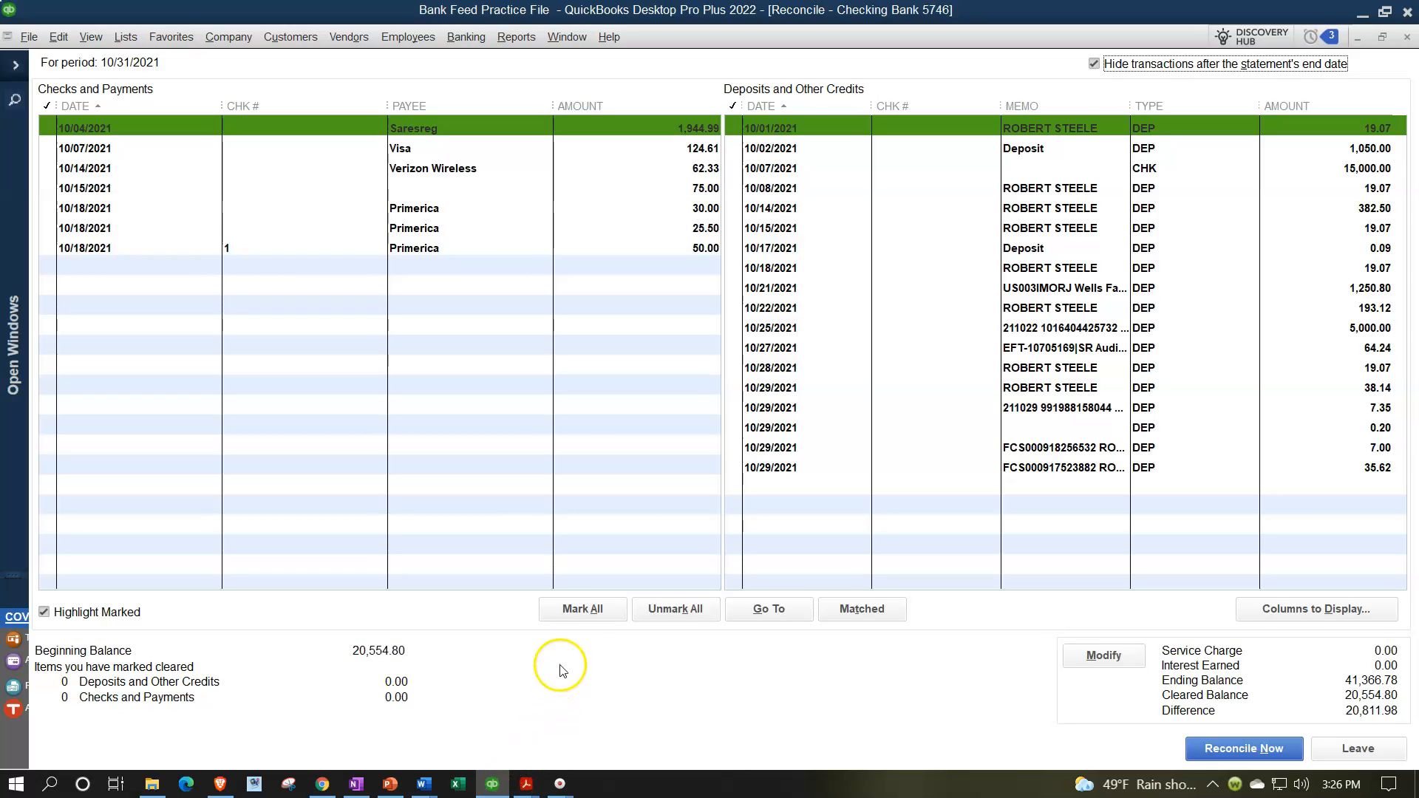
{"action": "left_click", "coordinate": [581, 611]}
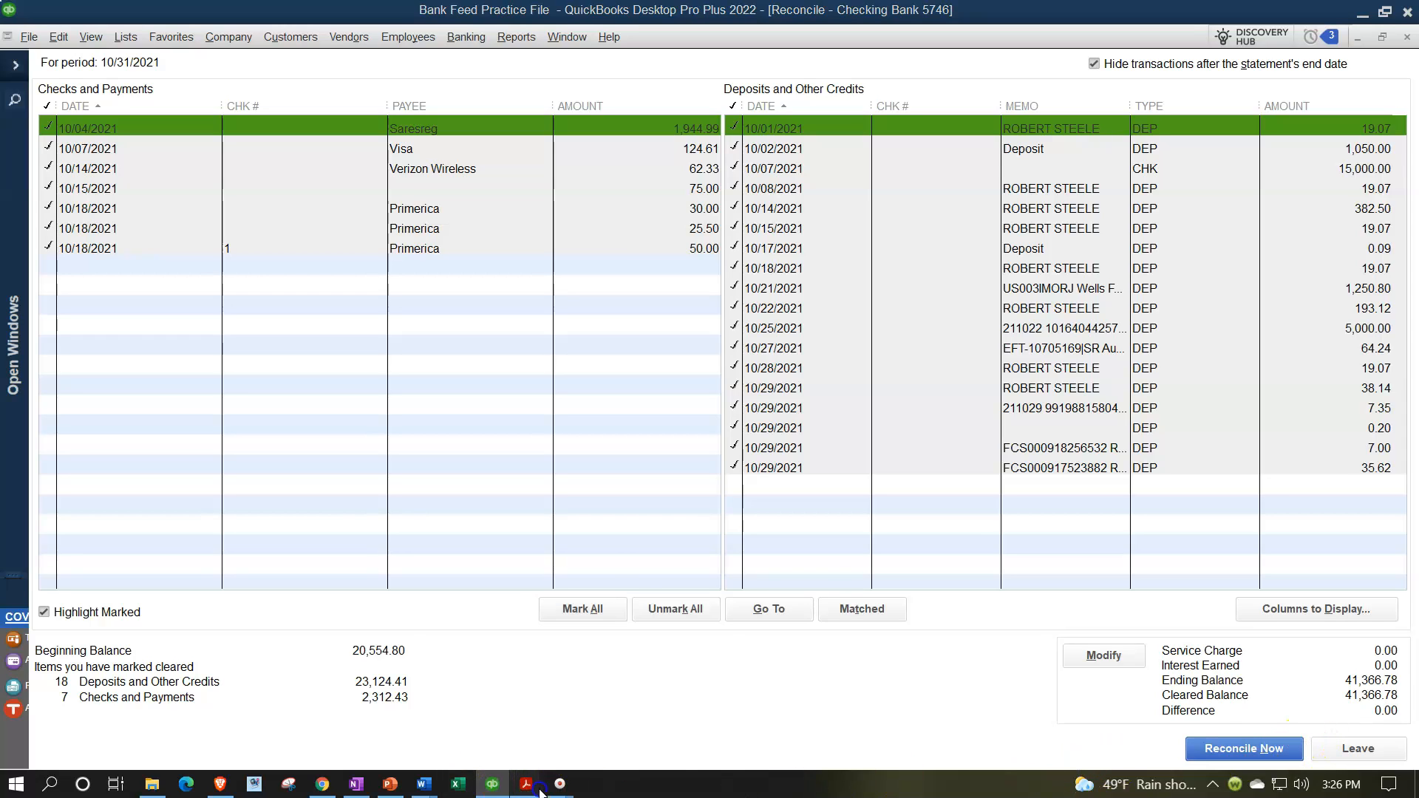
{"action": "mouse_move", "coordinate": [540, 793]}
{"action": "left_click", "coordinate": [615, 728]}
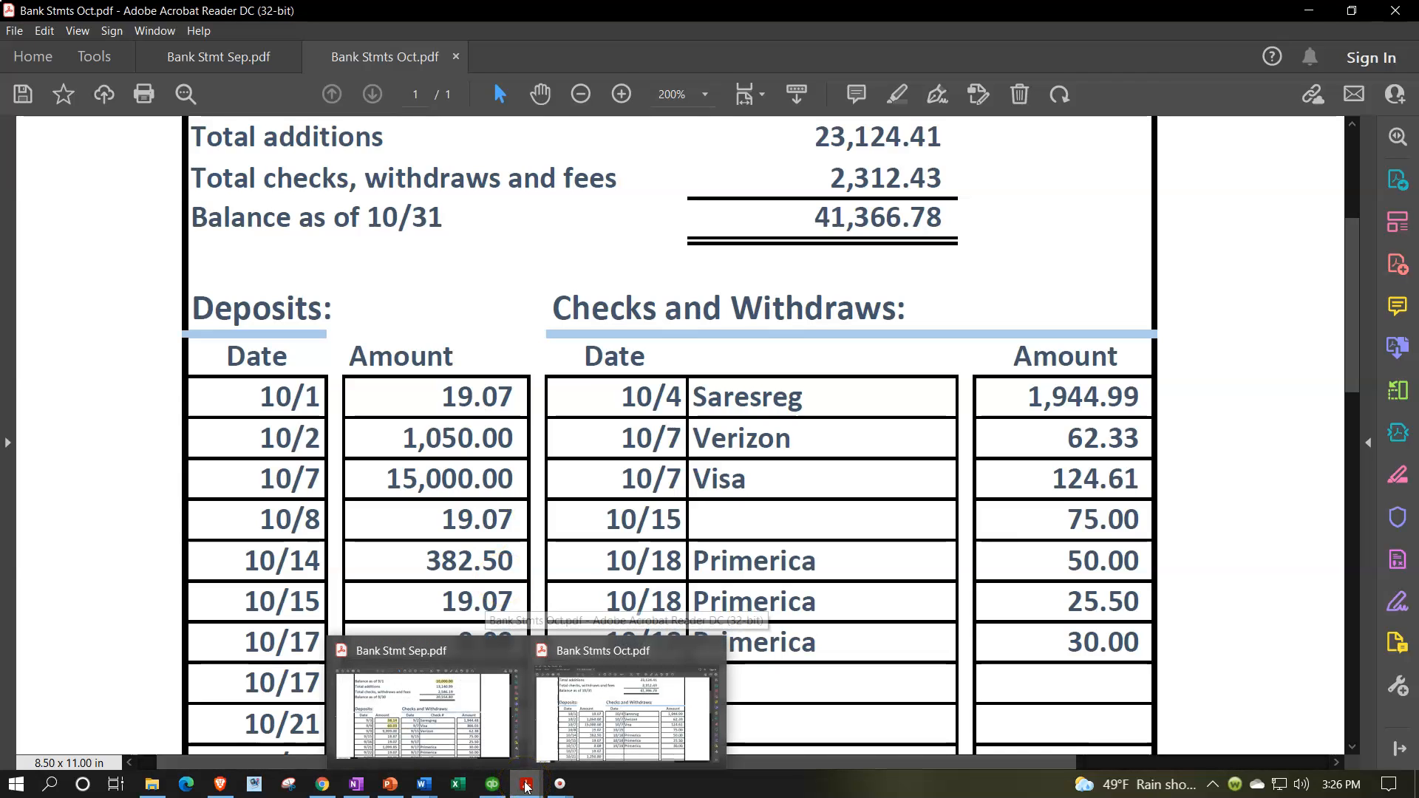
{"action": "left_click", "coordinate": [502, 786]}
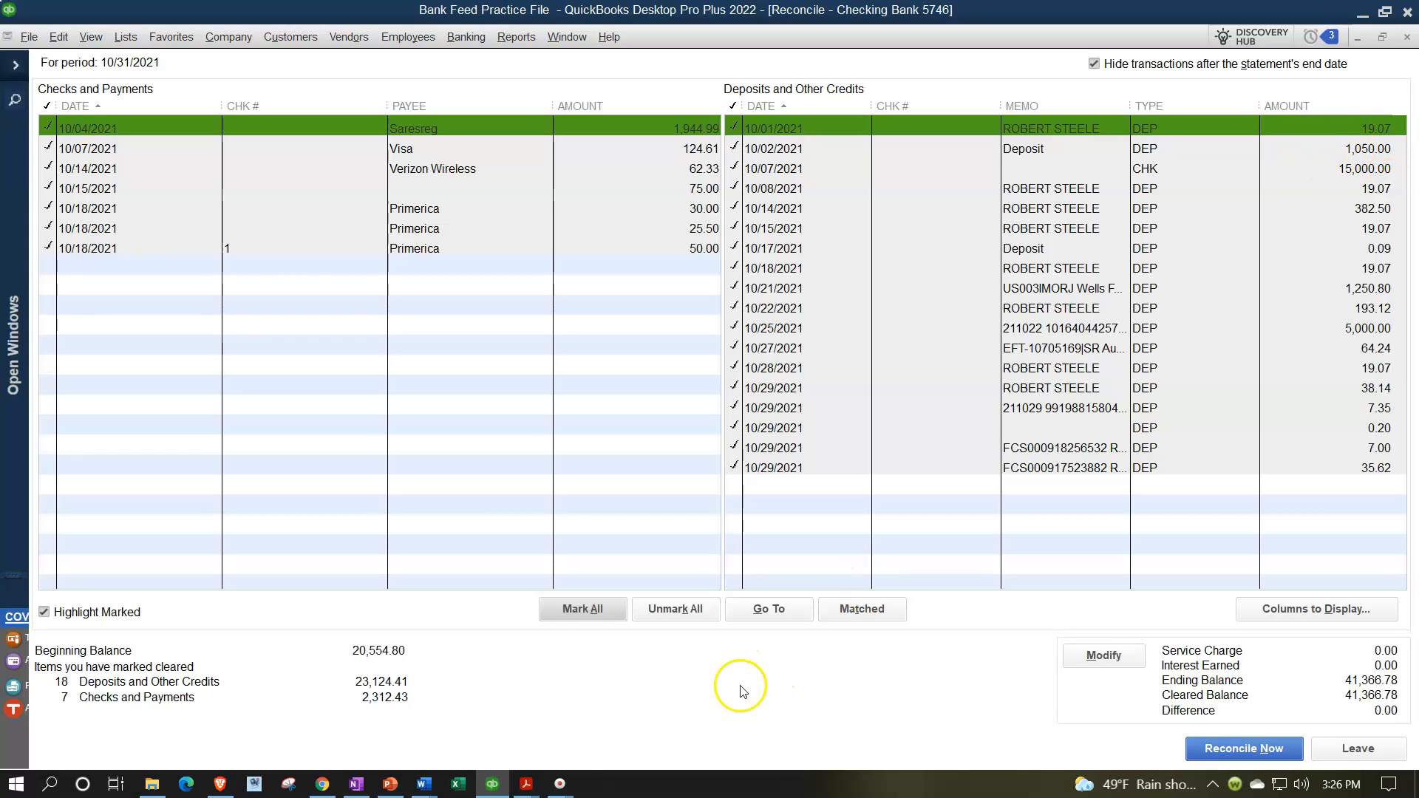
- Switch to the October bank statement in Acrobat Reader and highlight the 10/1 deposit amount of 19.07
{"action": "left_click", "coordinate": [526, 784]}
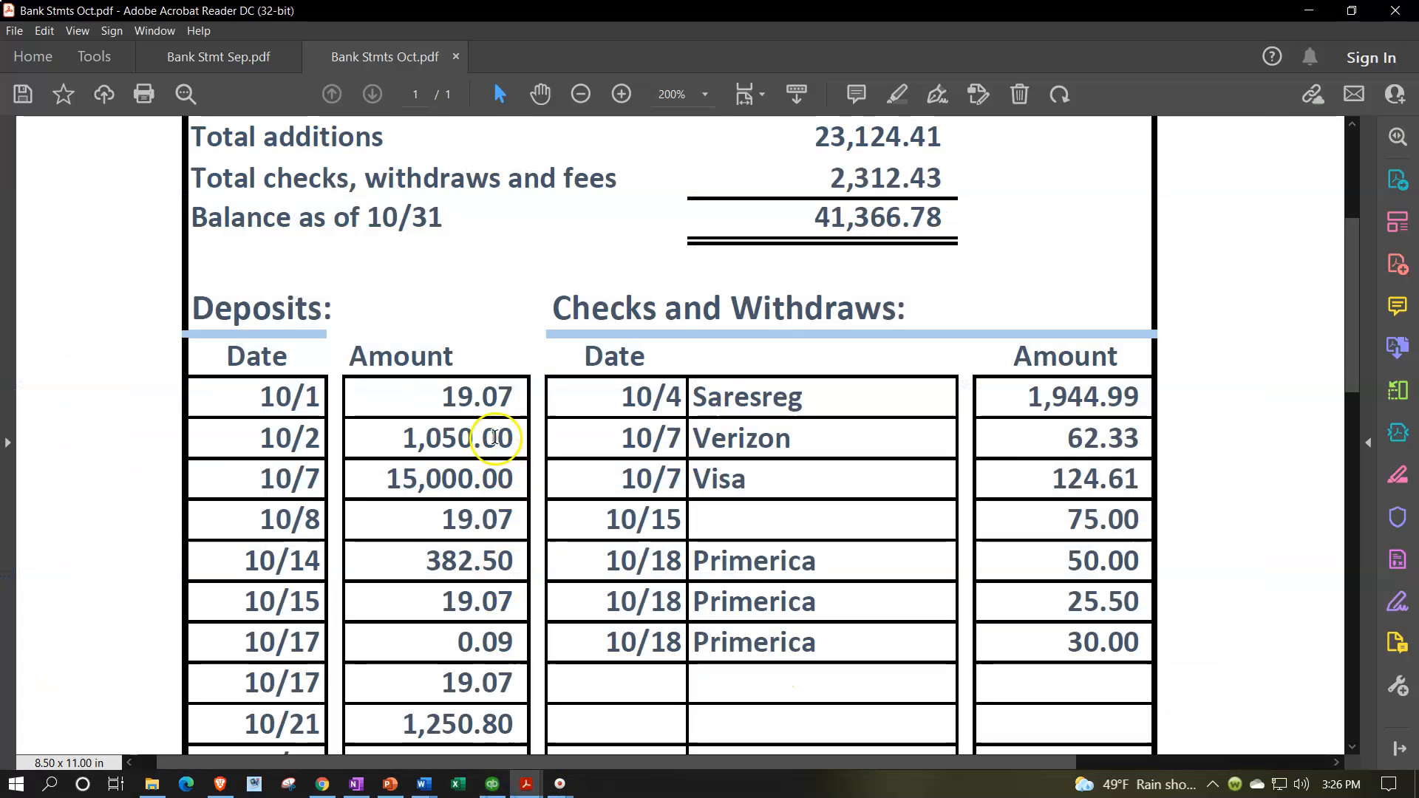
{"action": "left_click_drag", "start_coordinate": [440, 395], "coordinate": [506, 388]}
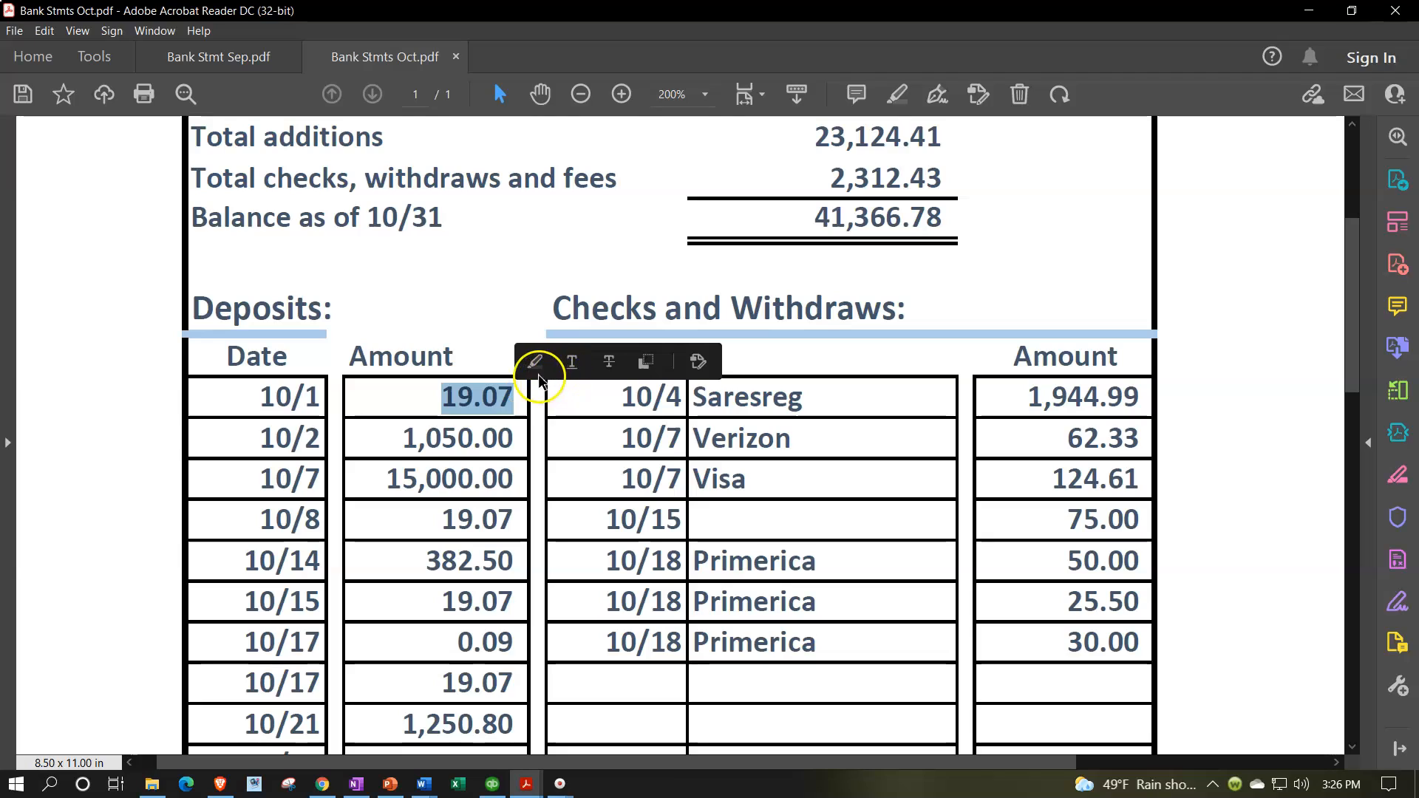
{"action": "left_click", "coordinate": [535, 362]}
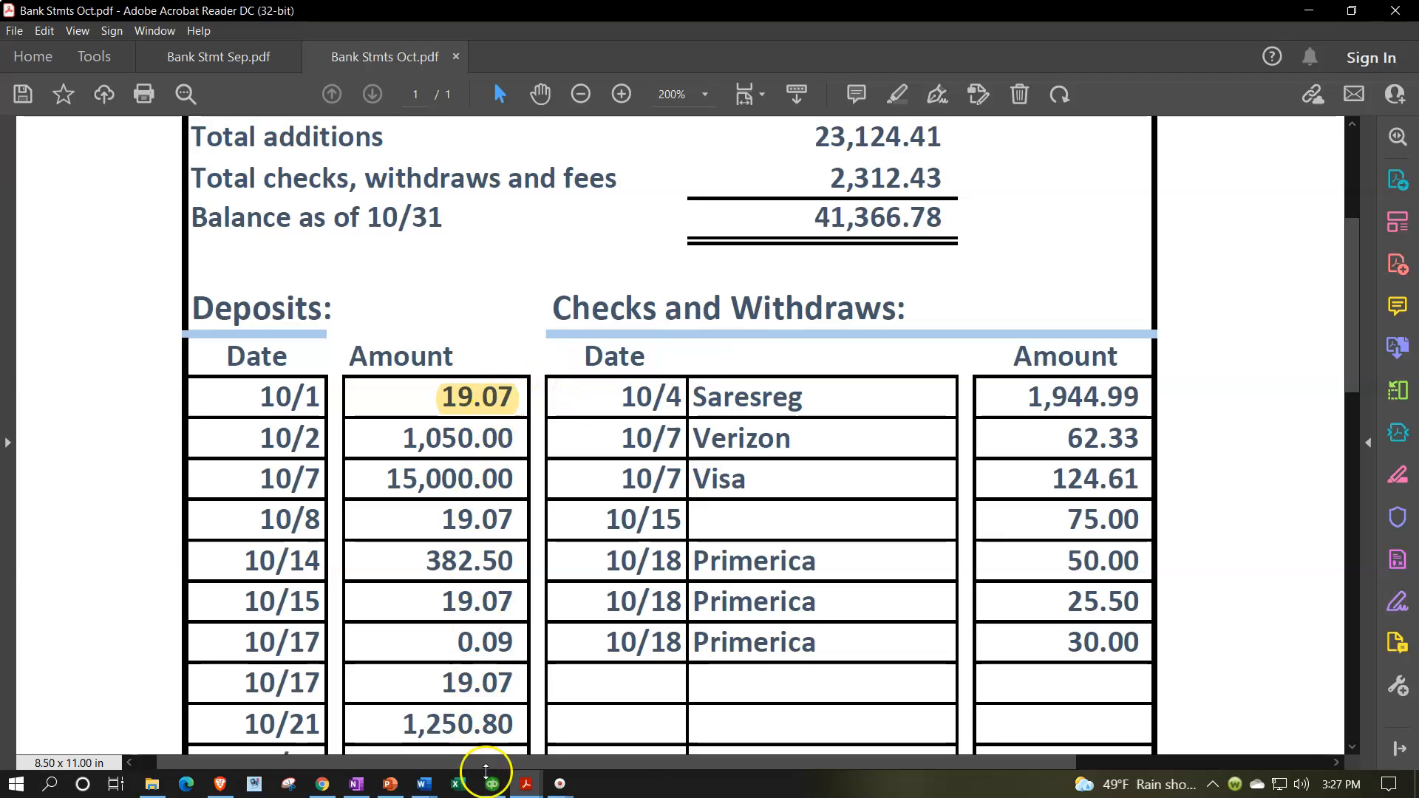
- Return to QuickBooks, complete the October reconciliation and display both the summary and detail reports
{"action": "left_click", "coordinate": [493, 784]}
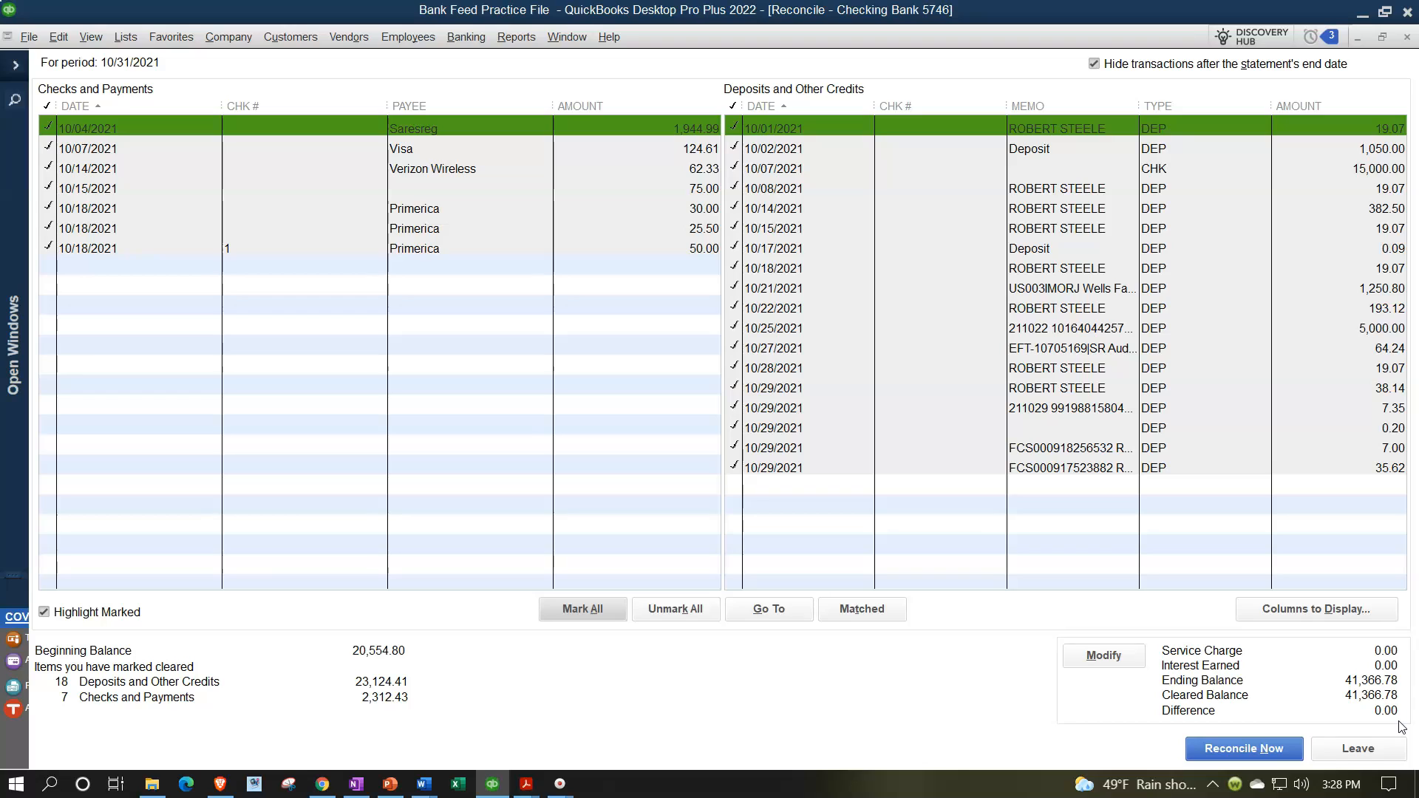
{"action": "left_click", "coordinate": [1271, 750]}
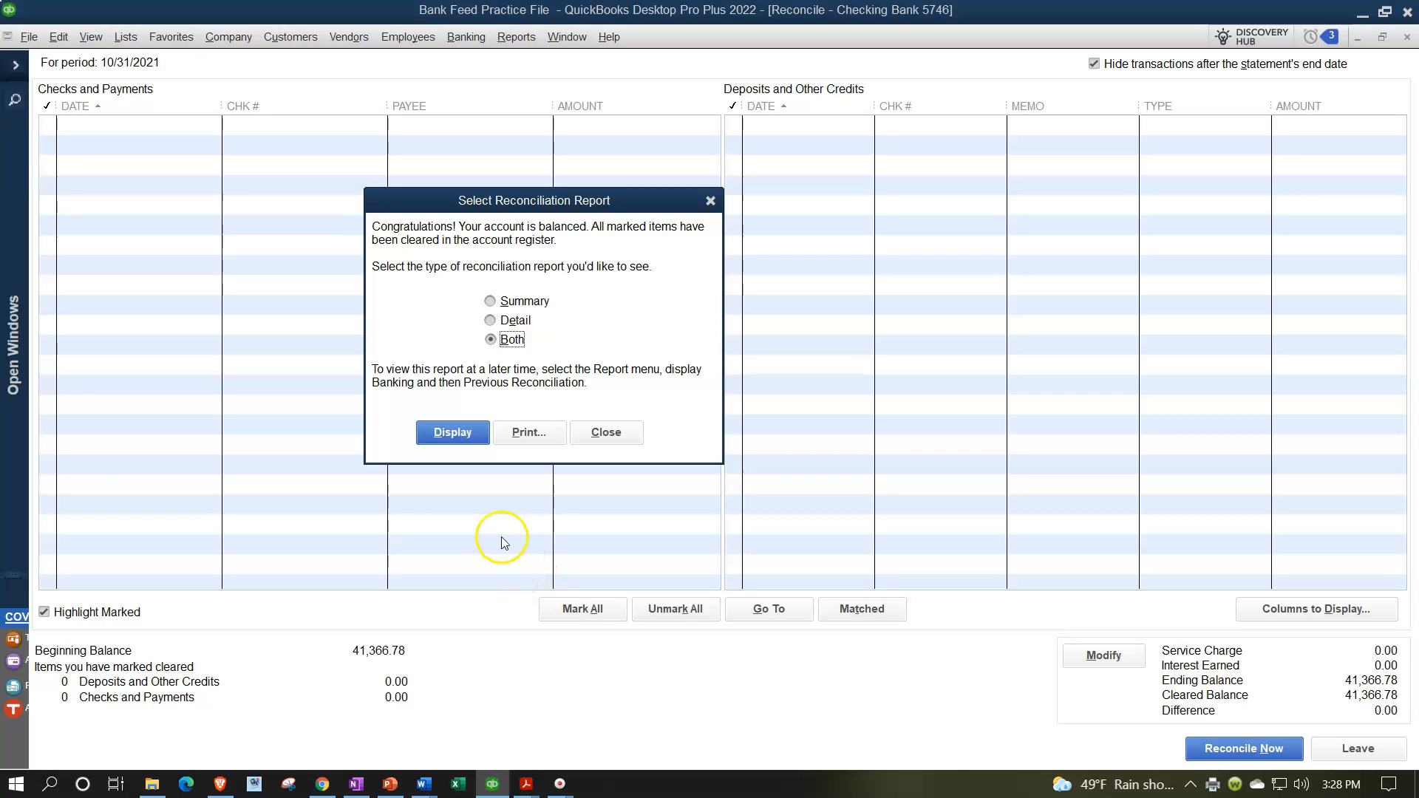
{"action": "left_click", "coordinate": [465, 439]}
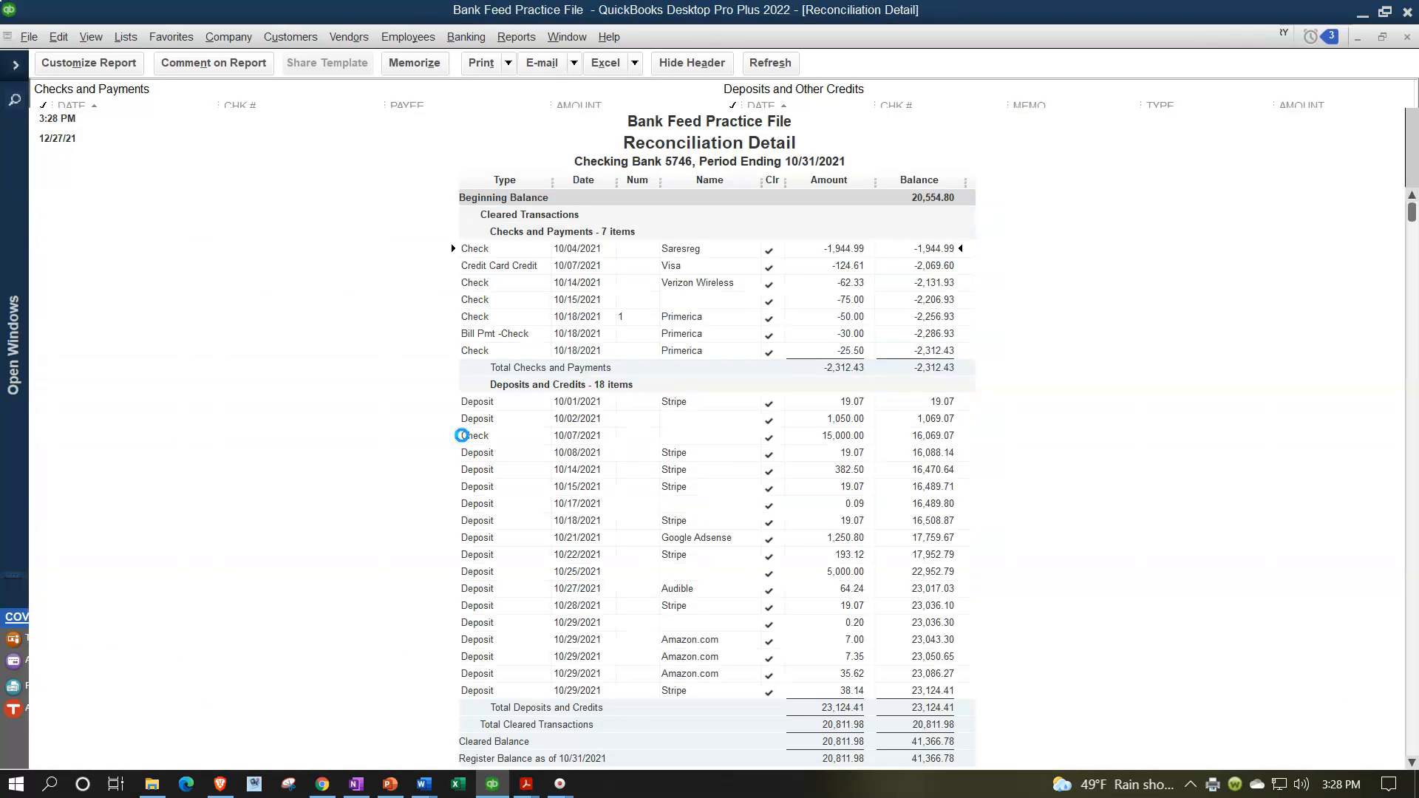
- Set the Reconciliation Summary report's column label font and related fonts to size 14 and widen the row label column
{"action": "left_click", "coordinate": [91, 62]}
{"action": "left_click", "coordinate": [514, 52]}
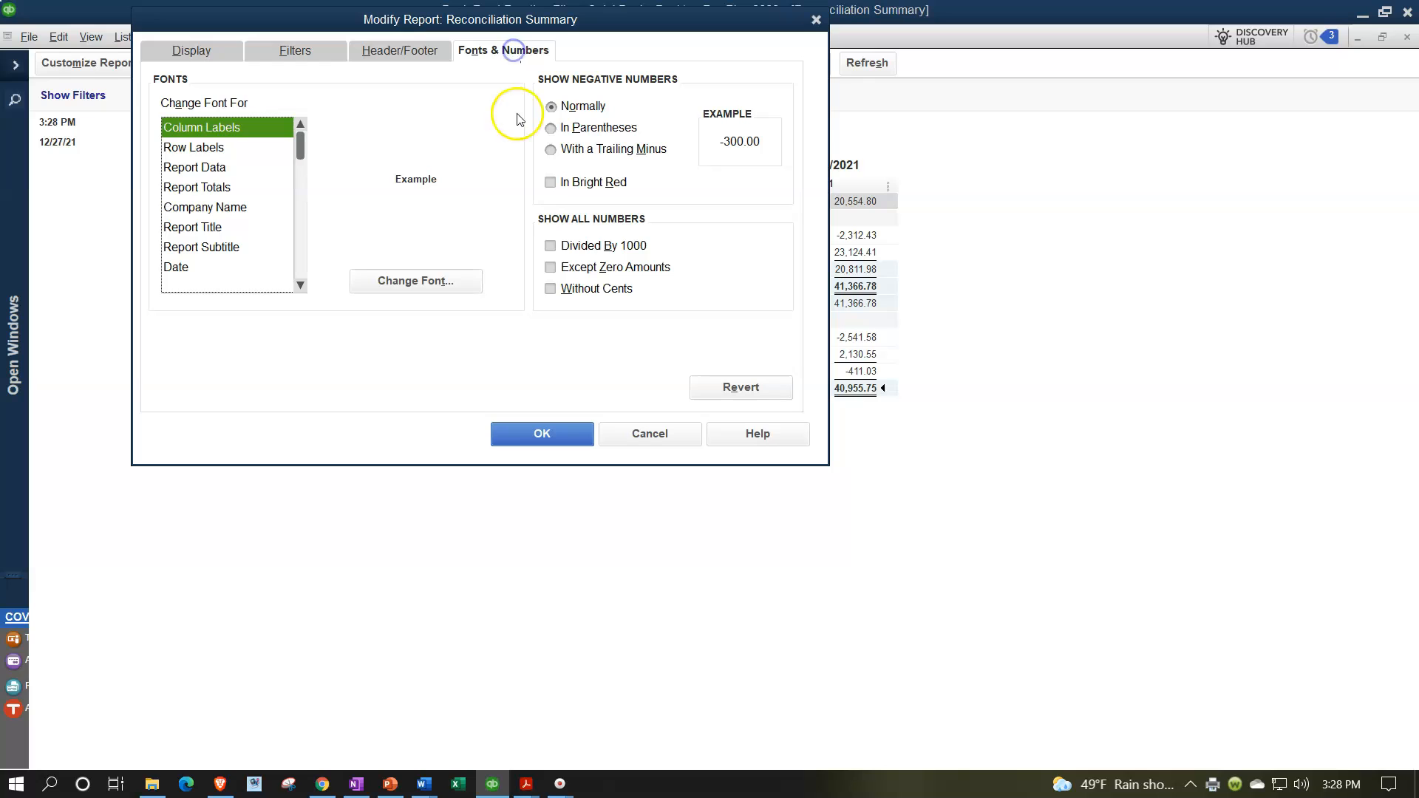
{"action": "left_click", "coordinate": [453, 282]}
{"action": "left_click", "coordinate": [457, 228]}
{"action": "left_click", "coordinate": [458, 228]}
{"action": "left_click", "coordinate": [429, 219]}
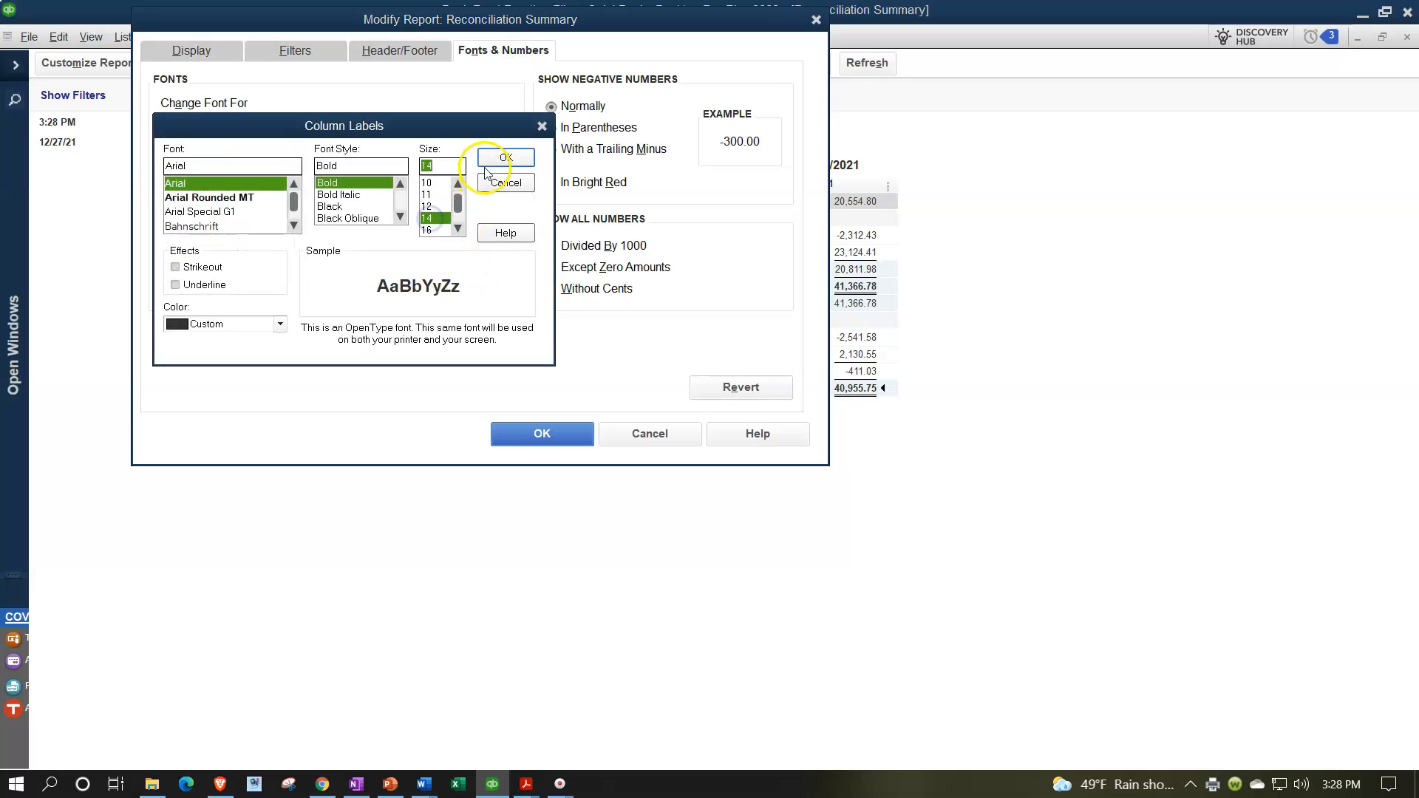
{"action": "left_click", "coordinate": [504, 157]}
{"action": "left_click", "coordinate": [635, 239]}
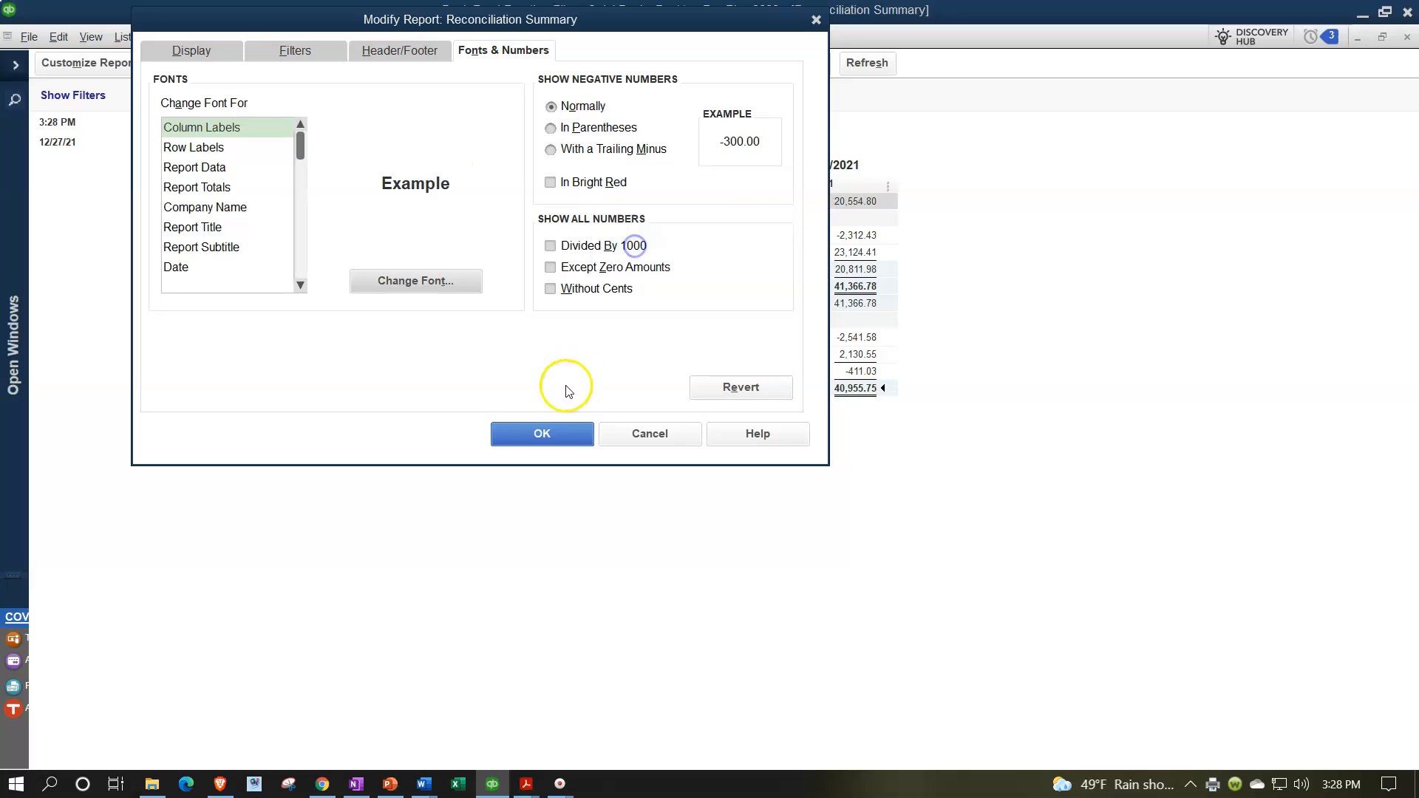
{"action": "left_click", "coordinate": [555, 431]}
{"action": "left_click_drag", "start_coordinate": [749, 196], "coordinate": [787, 195]}
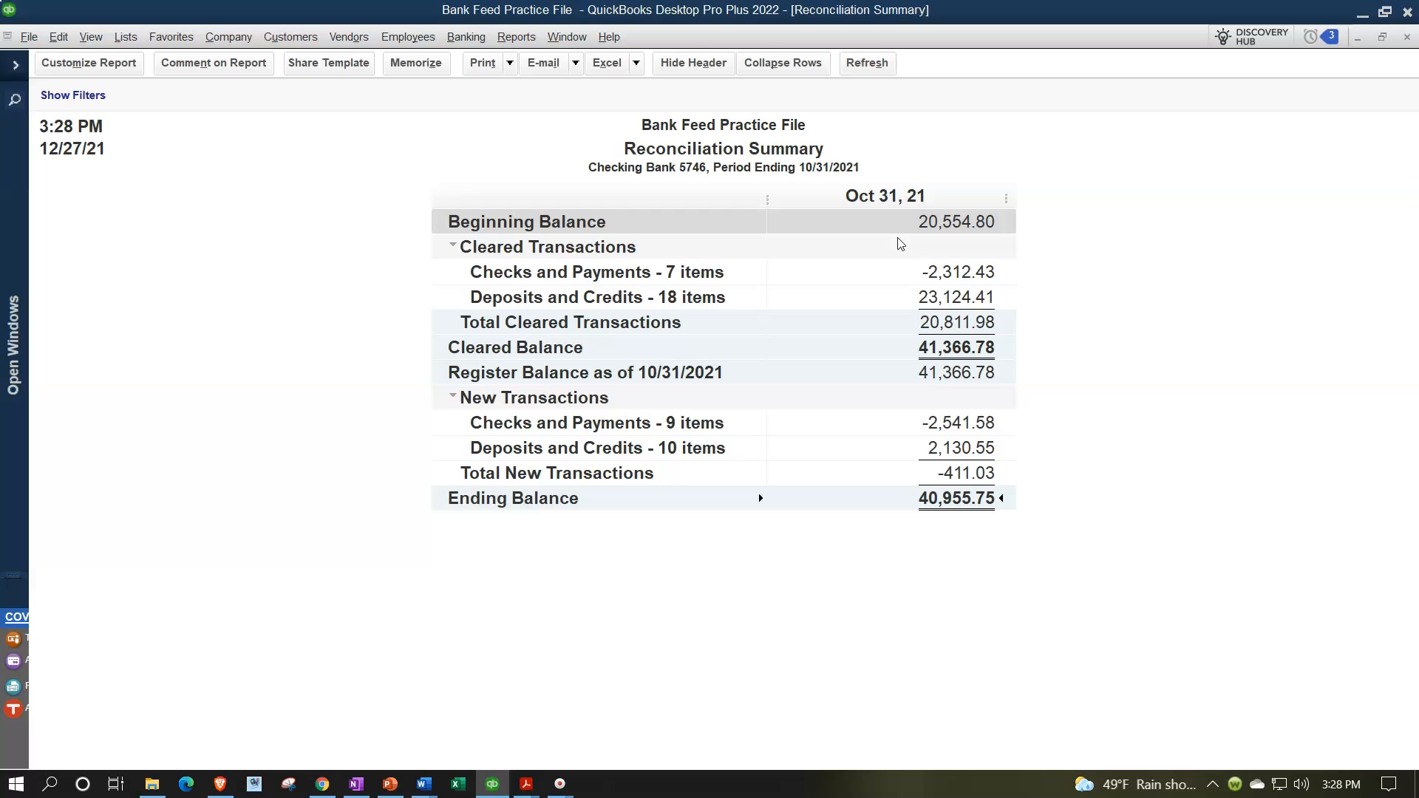
- Compare the Reconciliation Summary's beginning balance, cleared totals and cleared balance with the October bank statement in Acrobat Reader
{"action": "left_click", "coordinate": [521, 786]}
{"action": "scroll", "coordinate": [799, 188], "scroll_direction": "up", "scroll_amount": 2}
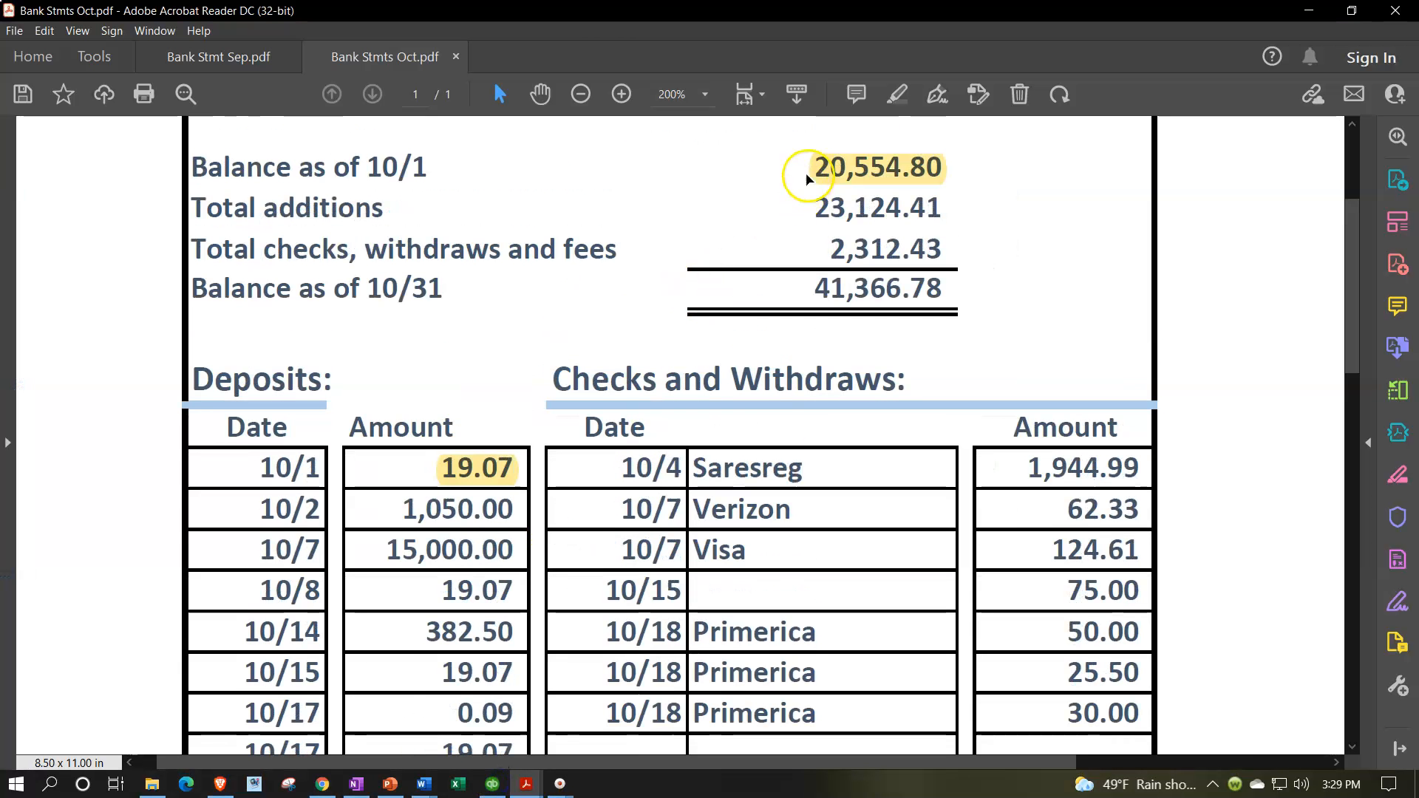
{"action": "left_click", "coordinate": [493, 784]}
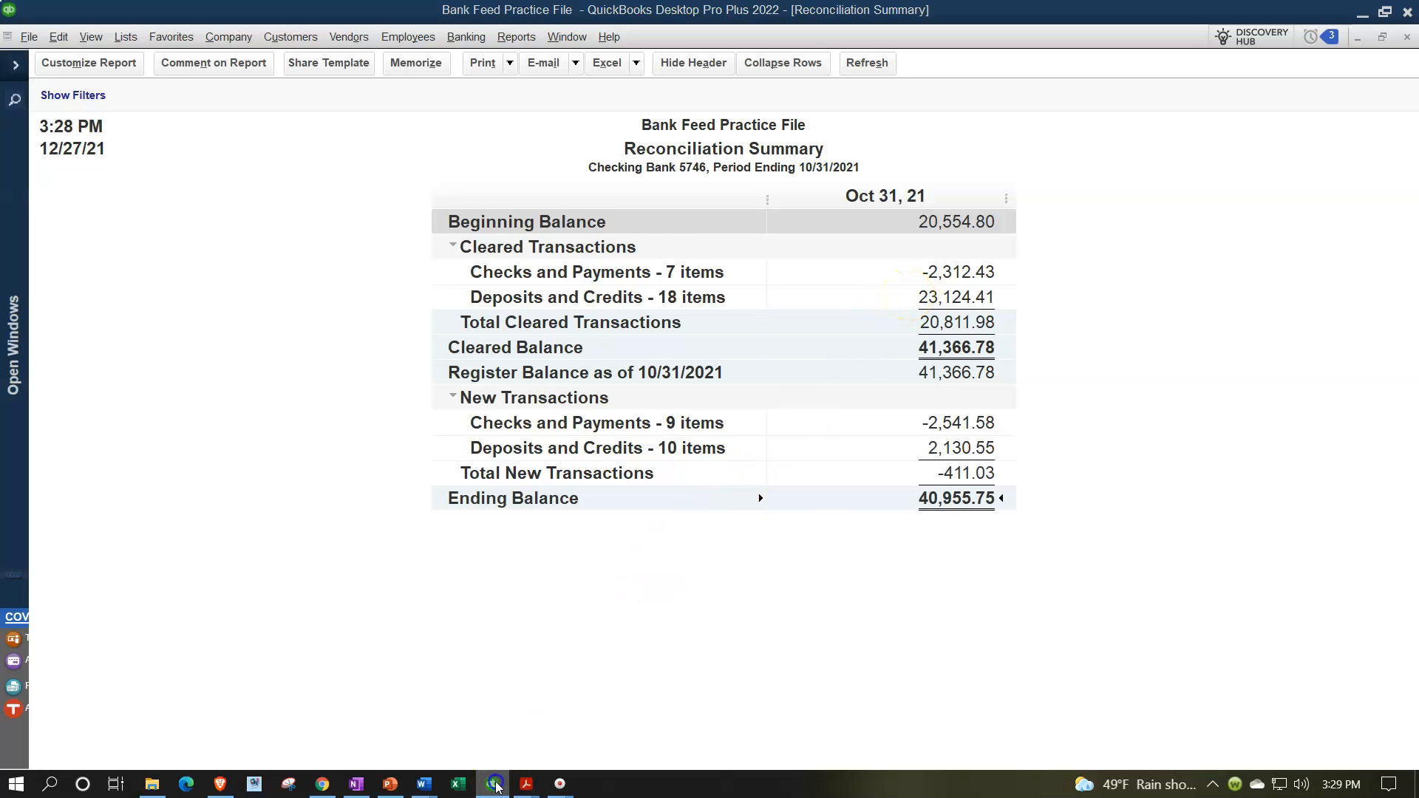
{"action": "left_click", "coordinate": [526, 783]}
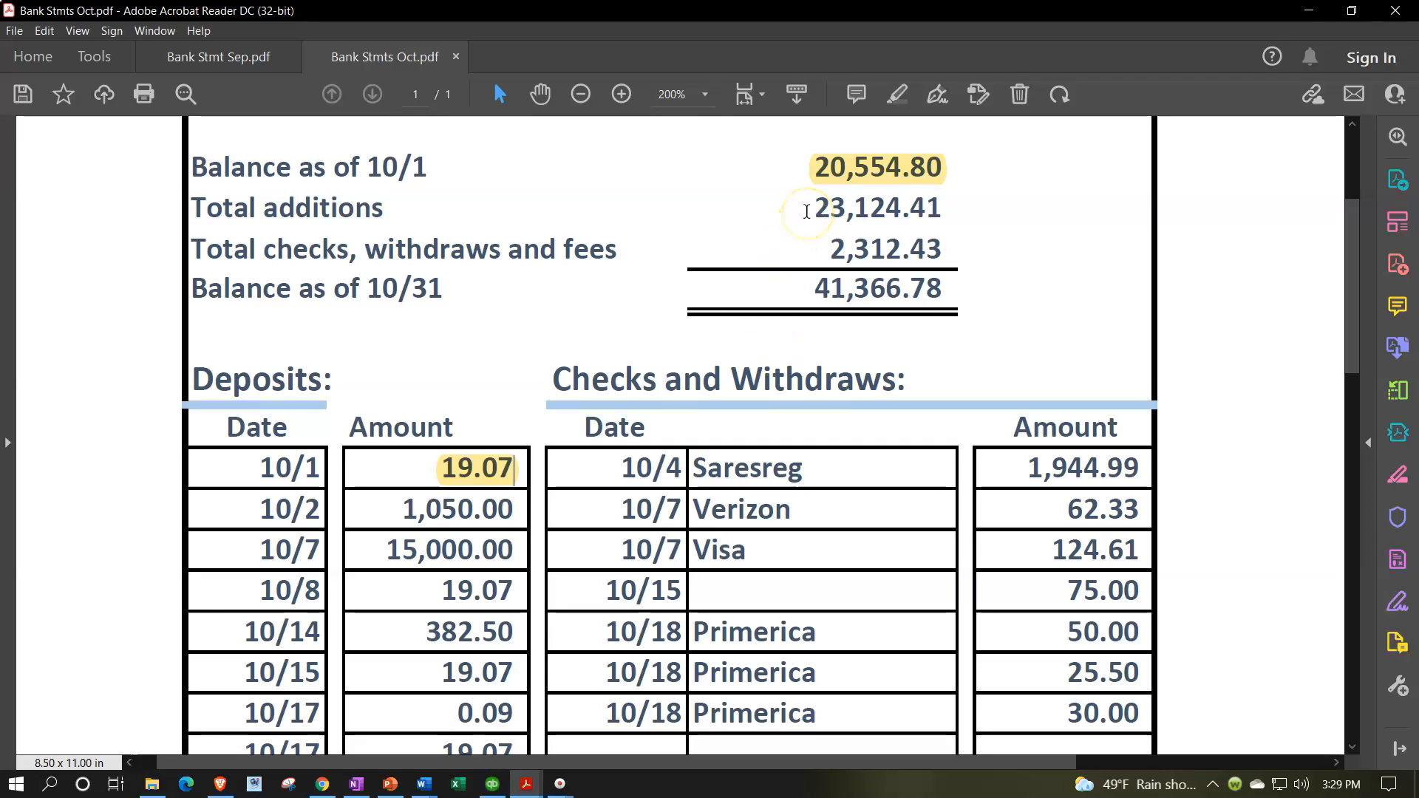
{"action": "left_click", "coordinate": [812, 254]}
{"action": "left_click", "coordinate": [492, 783]}
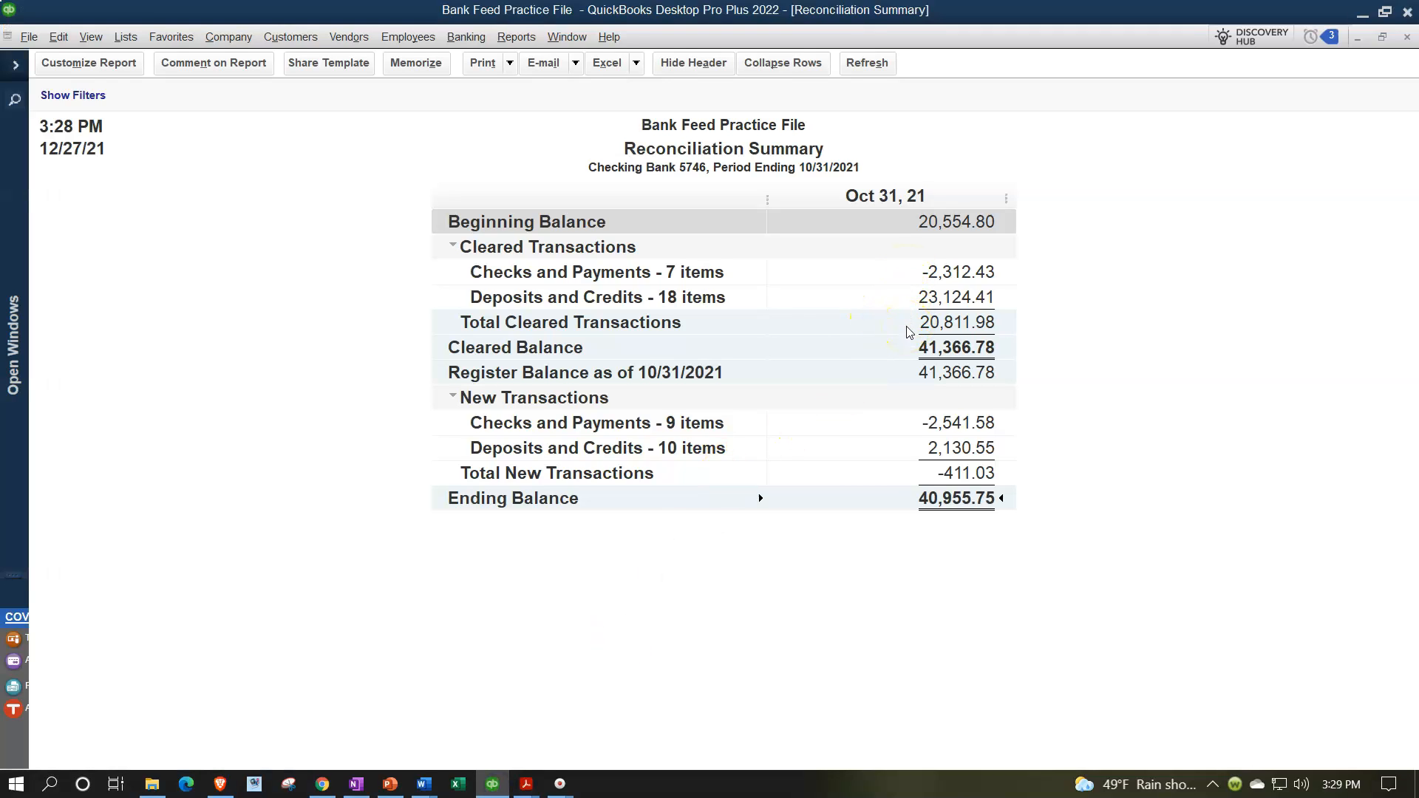
{"action": "left_click", "coordinate": [526, 784]}
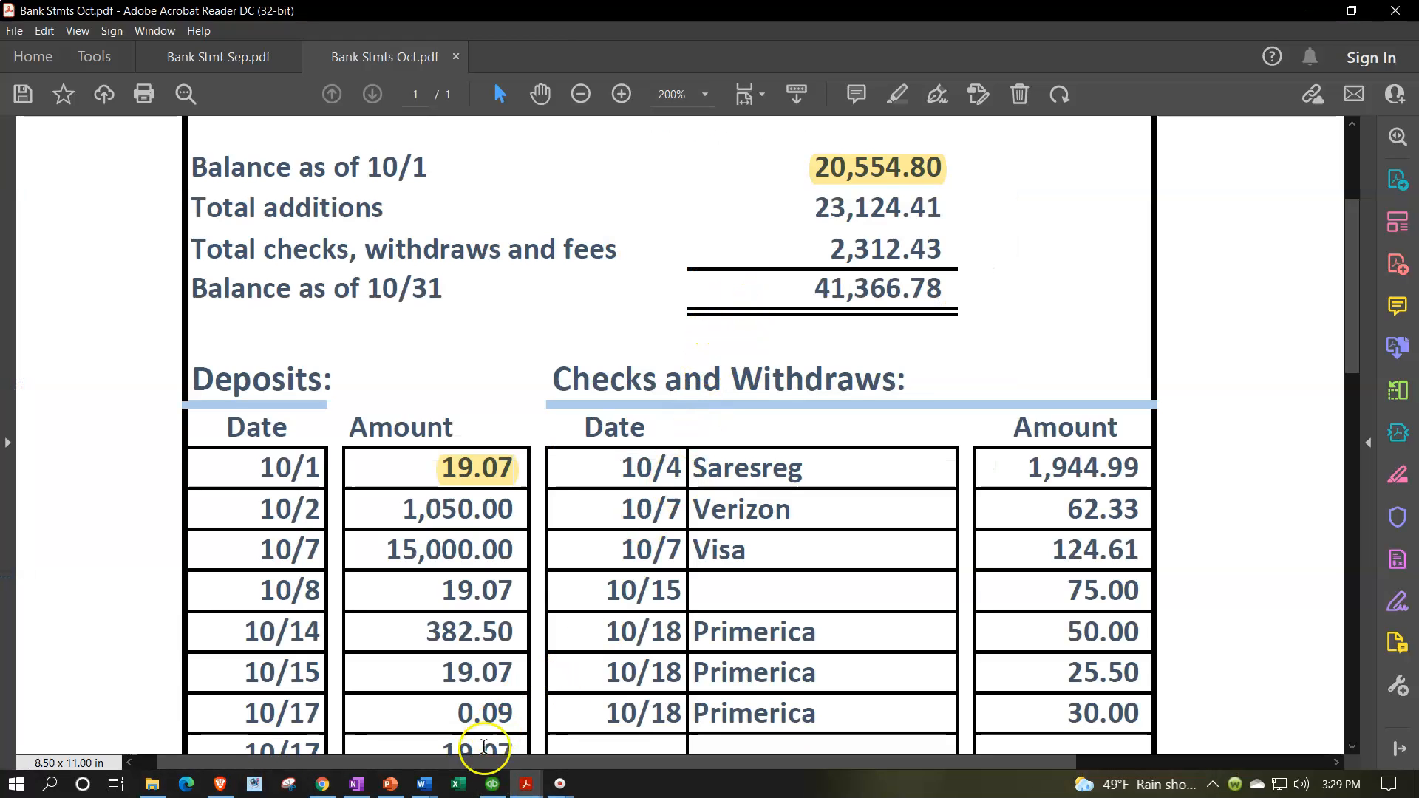
{"action": "left_click", "coordinate": [490, 783]}
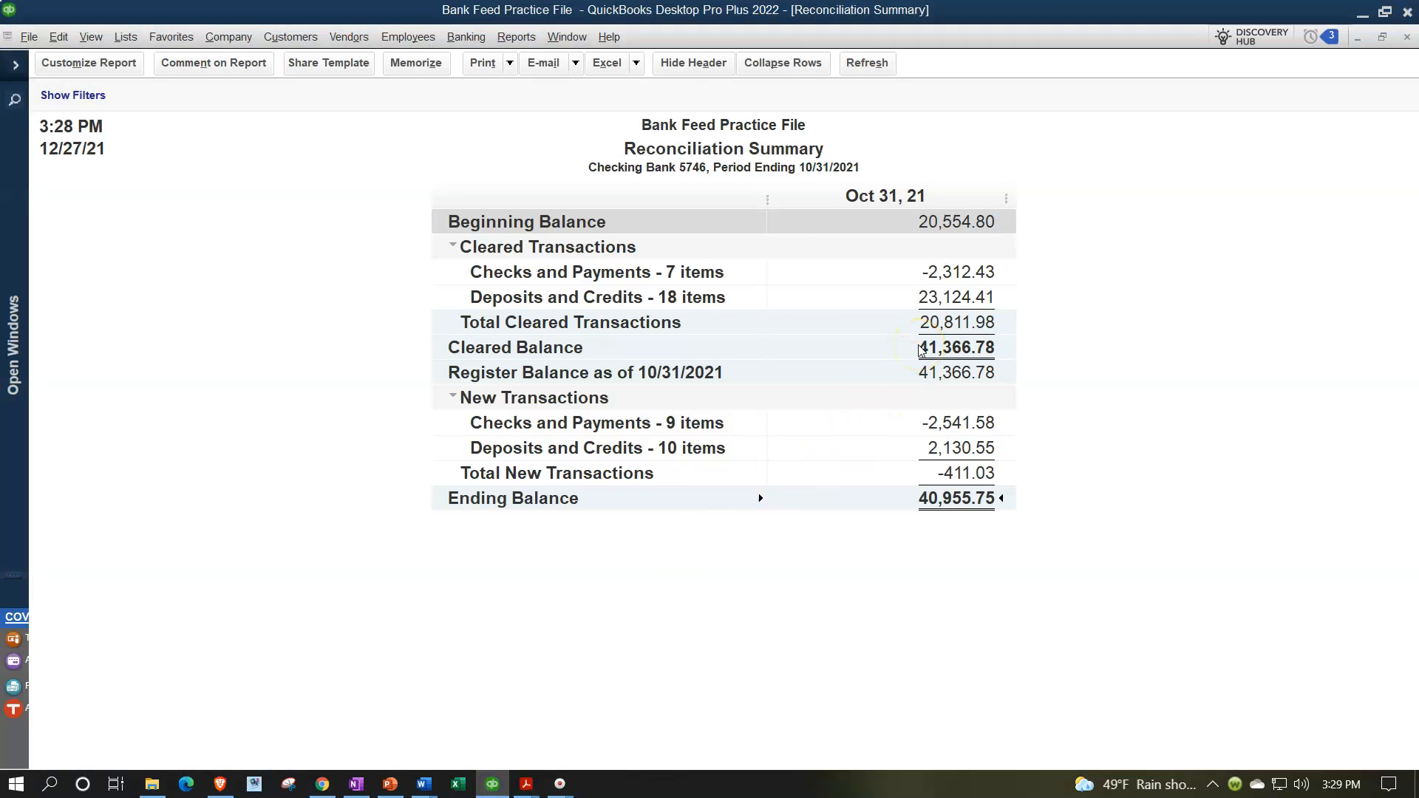
{"action": "left_click", "coordinate": [525, 783]}
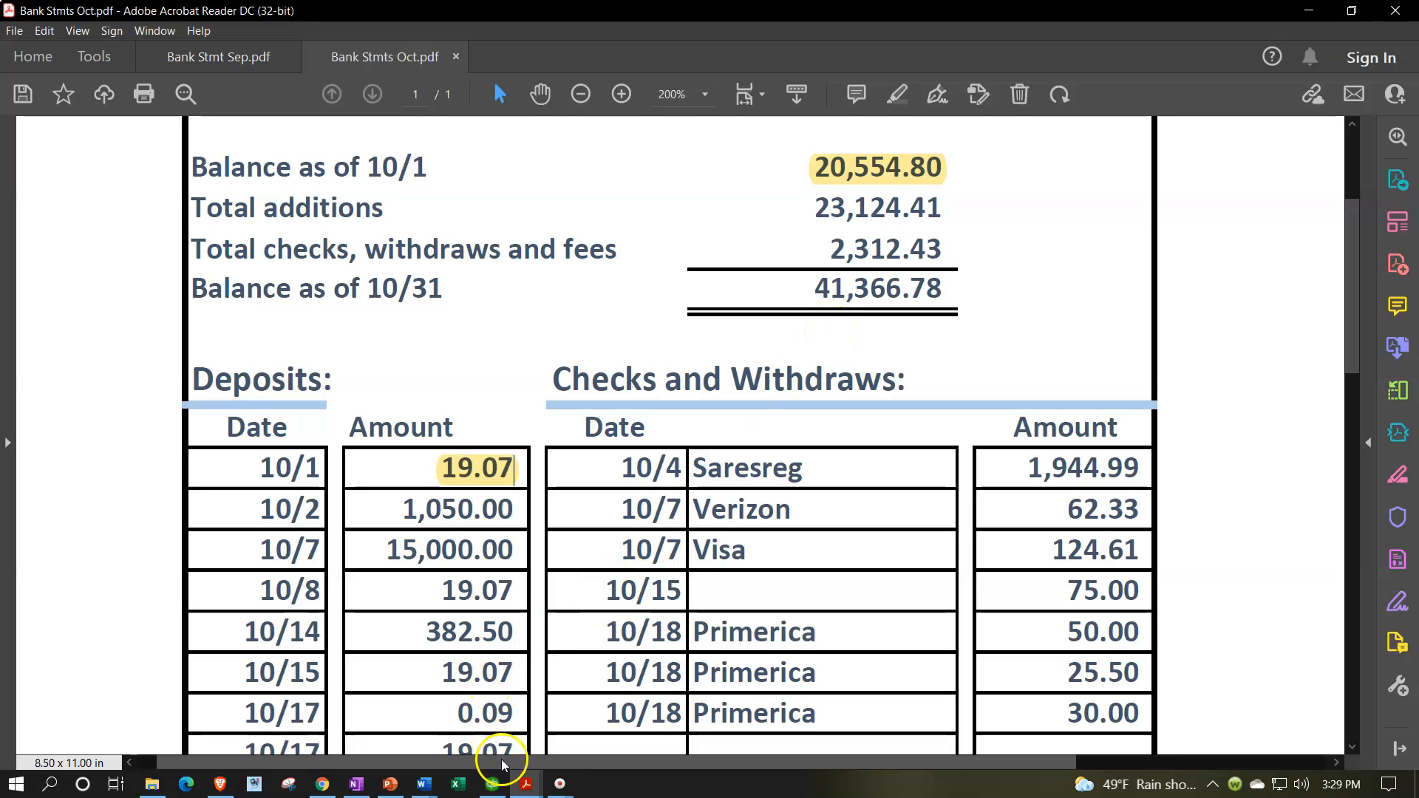
- Return to QuickBooks, expand the list of open windows and bring up the Balance Sheet report
{"action": "left_click", "coordinate": [492, 784]}
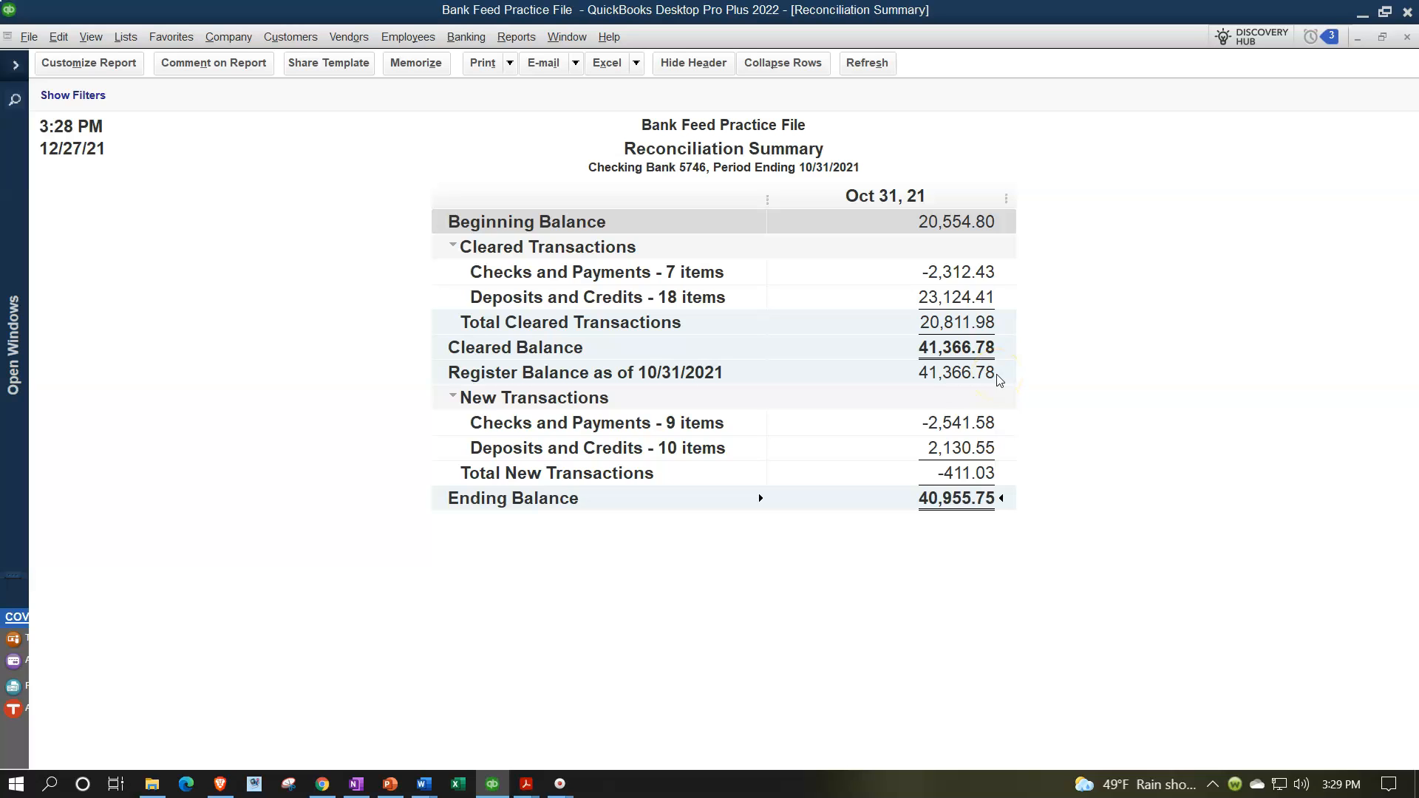
{"action": "left_click", "coordinate": [17, 66]}
{"action": "left_click", "coordinate": [67, 221]}
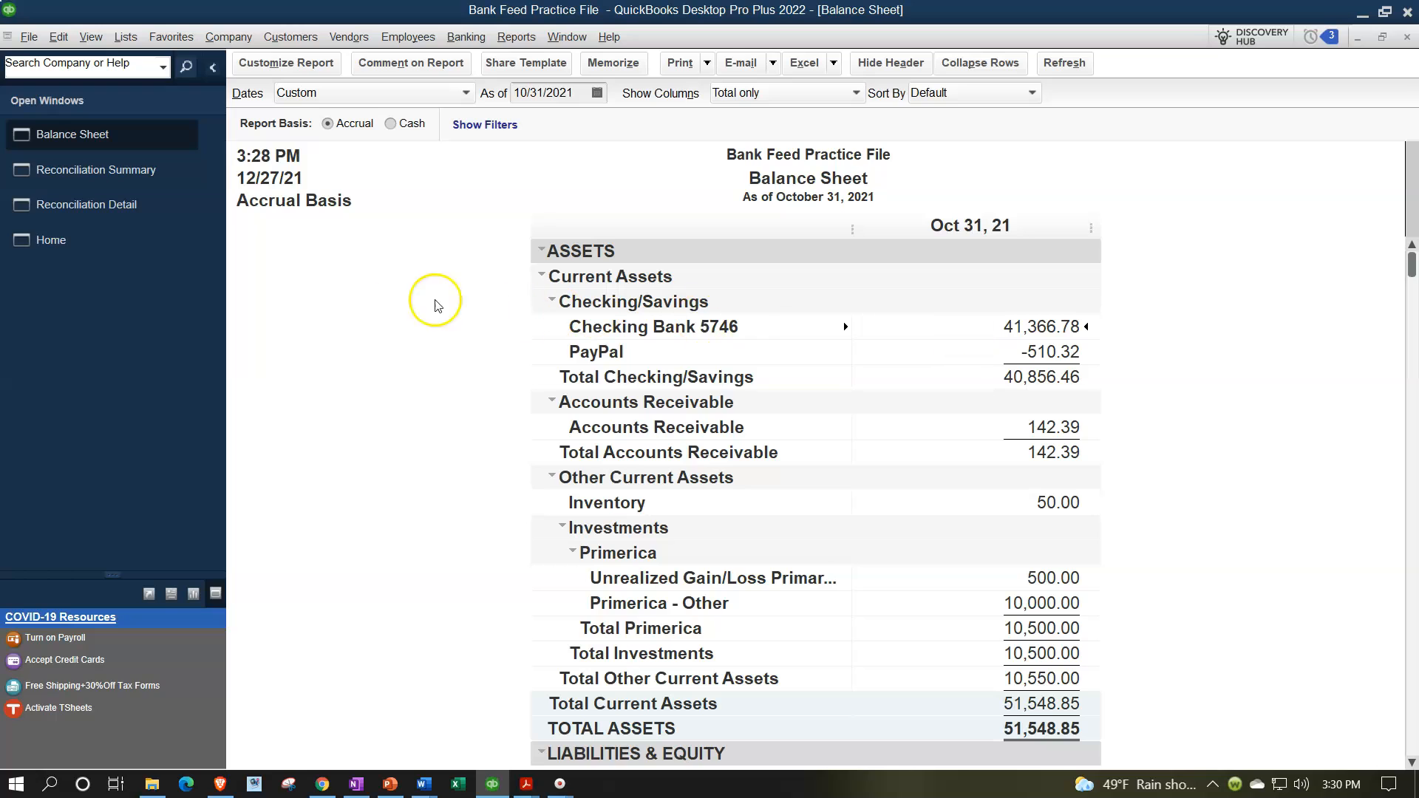
- Revisit the Reconciliation Summary report, close it and bring up the Reconciliation Detail report
{"action": "left_click", "coordinate": [103, 176]}
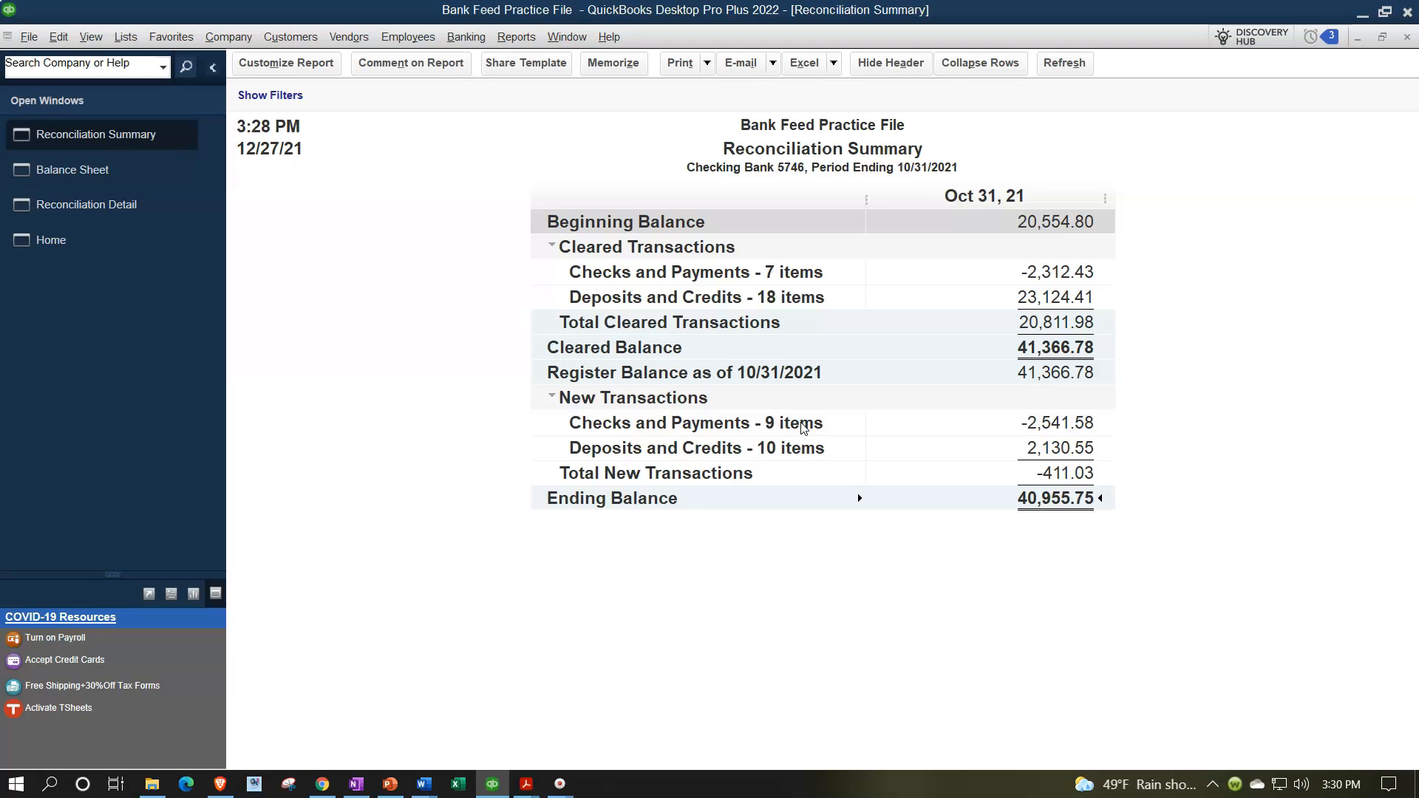
{"action": "left_click", "coordinate": [1407, 37]}
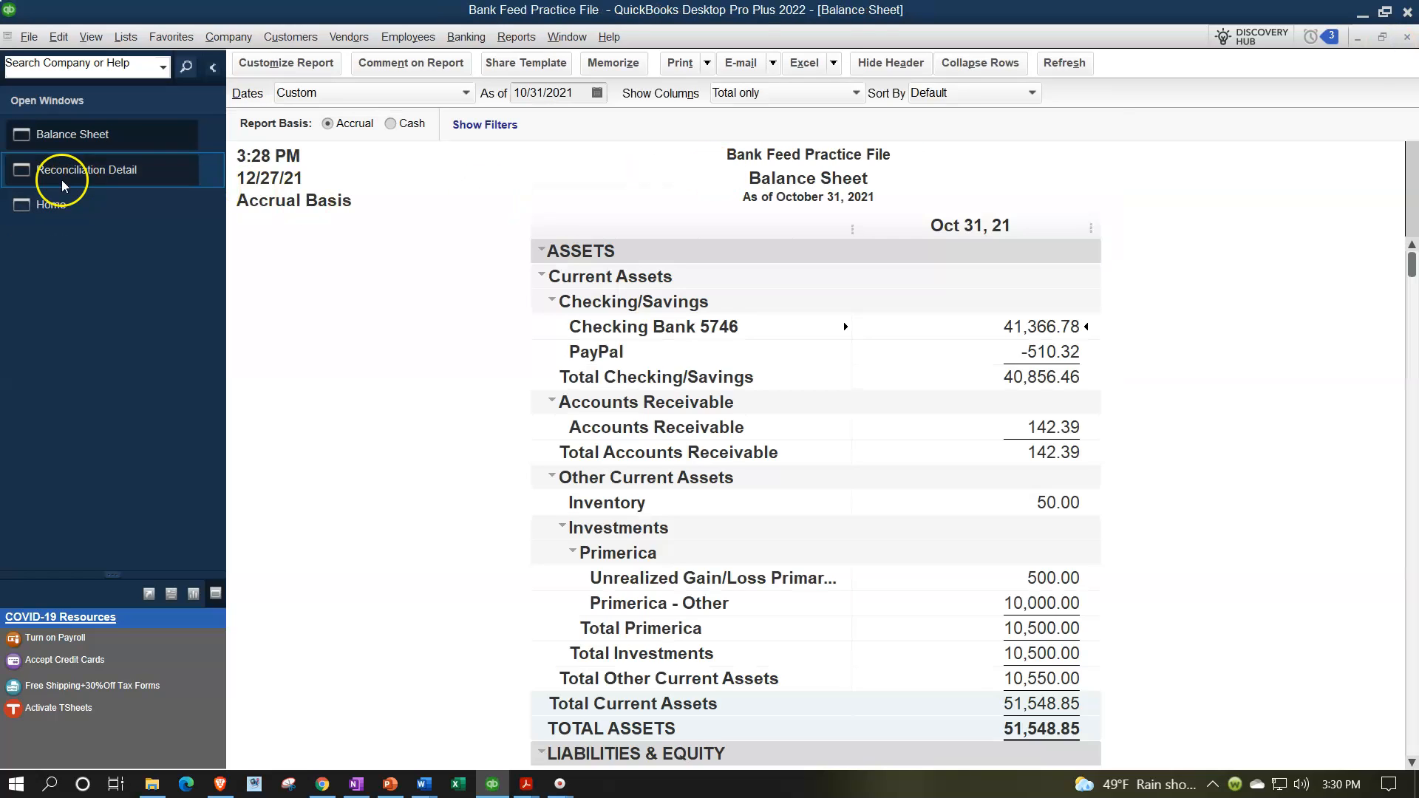
{"action": "left_click", "coordinate": [63, 185]}
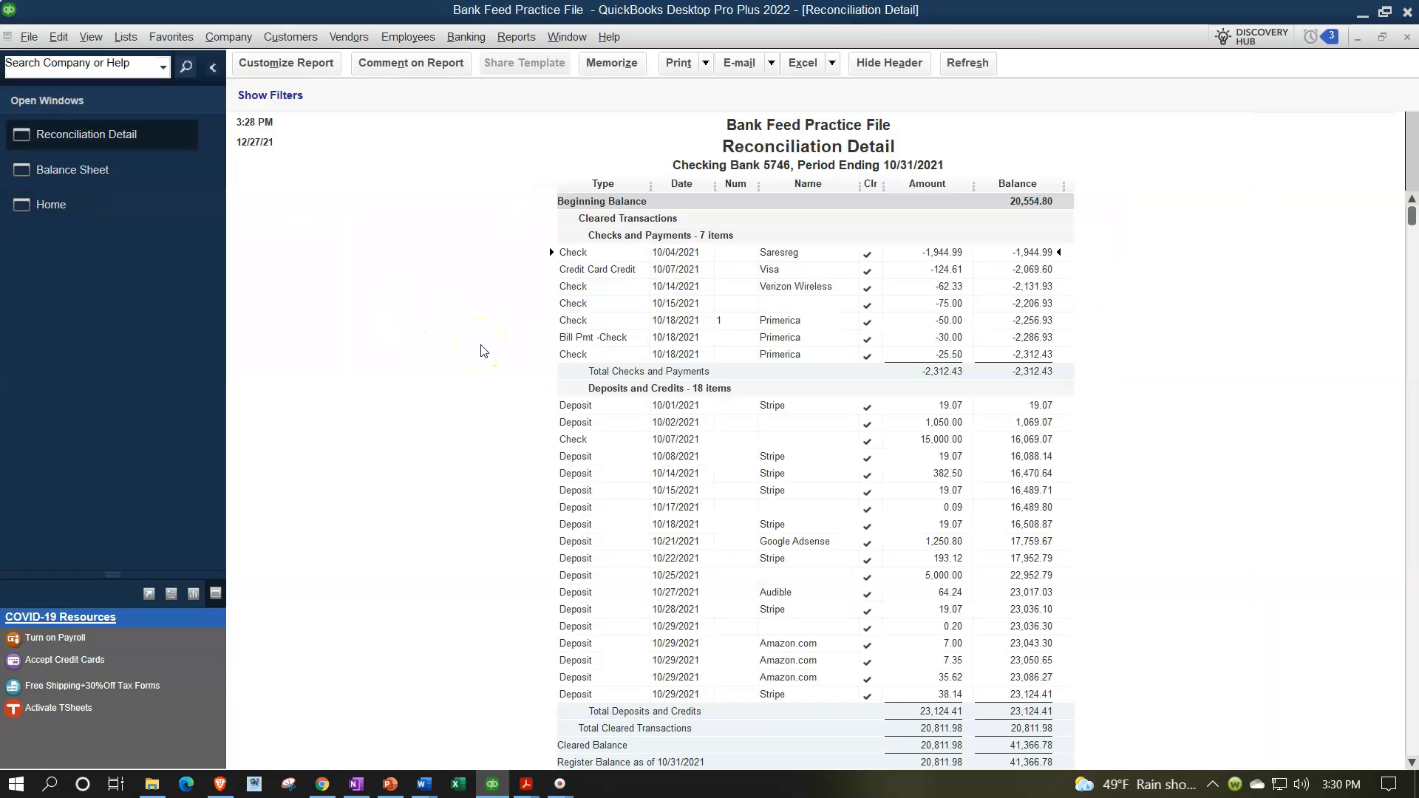
- Set the Reconciliation Detail report's column label font and all related fonts to size 14, and widen the columns until full dates fit
{"action": "left_click", "coordinate": [304, 65]}
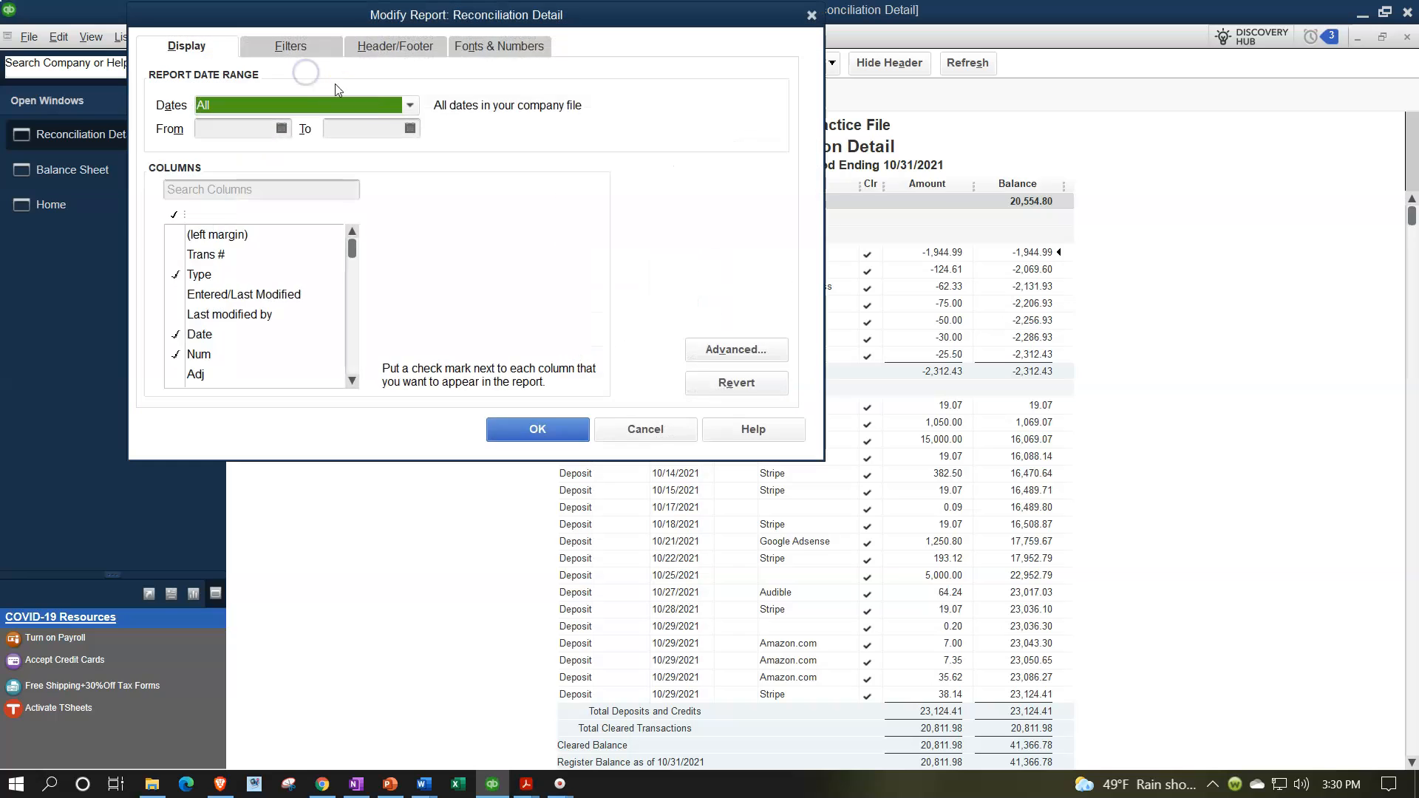
{"action": "left_click", "coordinate": [498, 46]}
{"action": "left_click", "coordinate": [457, 278]}
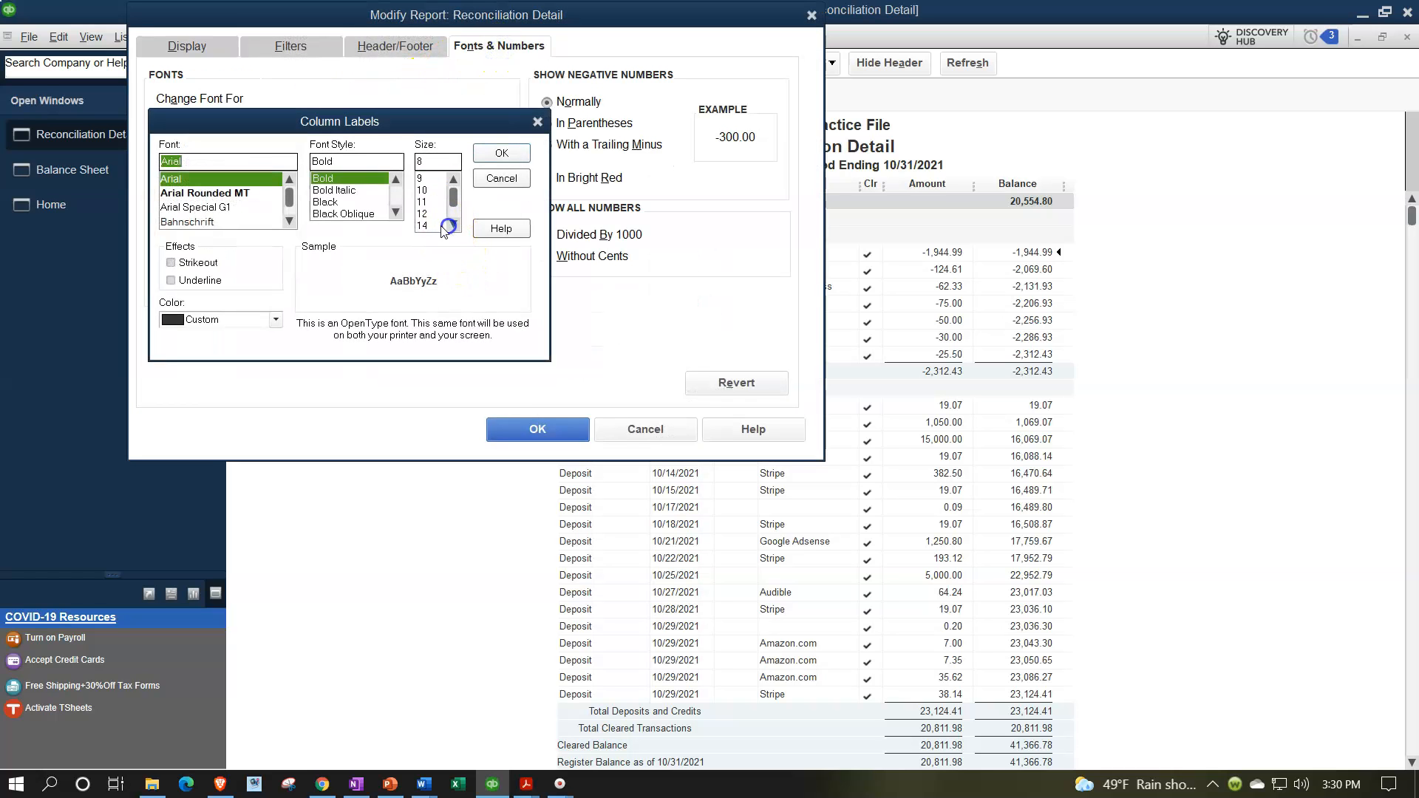
{"action": "left_click", "coordinate": [494, 154]}
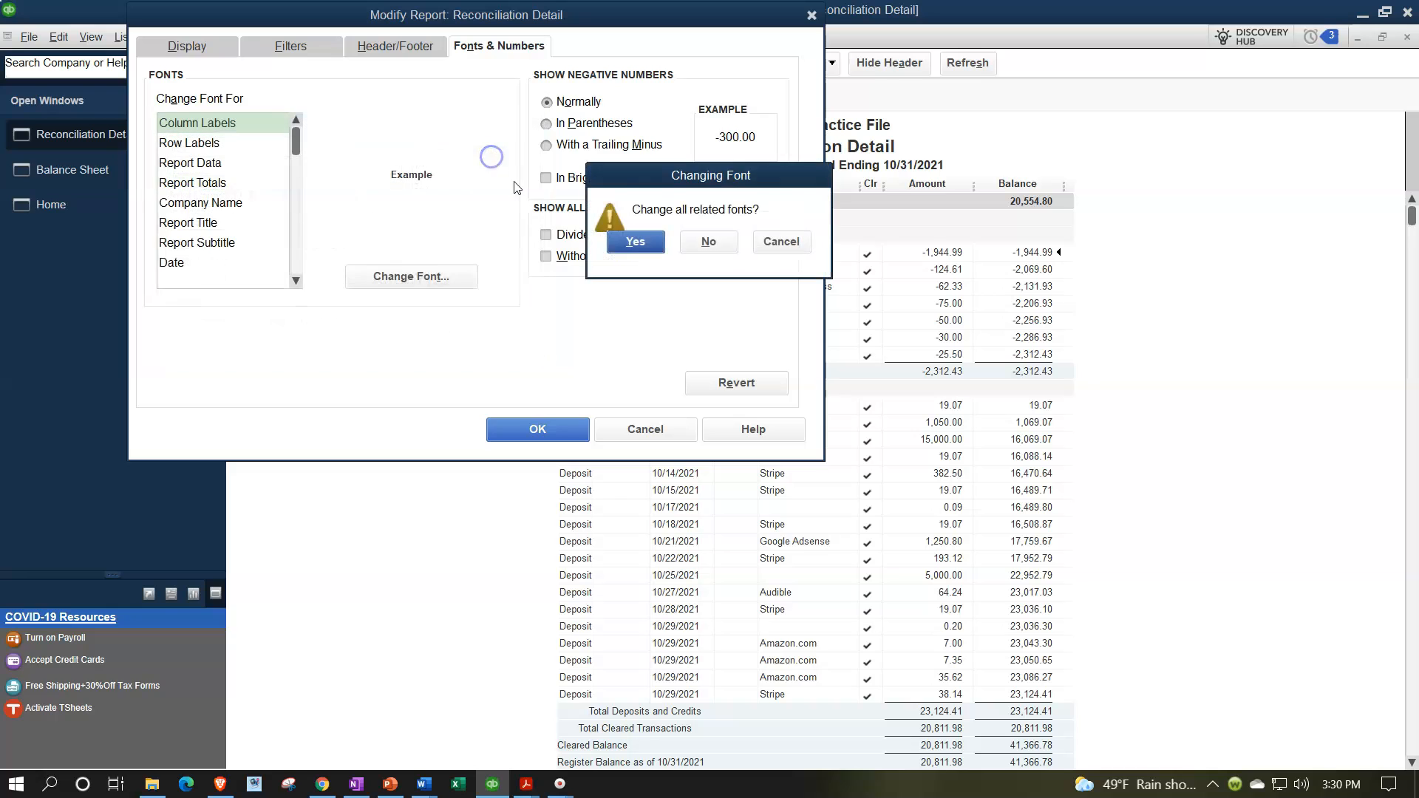
{"action": "left_click", "coordinate": [620, 244]}
{"action": "left_click", "coordinate": [538, 428]}
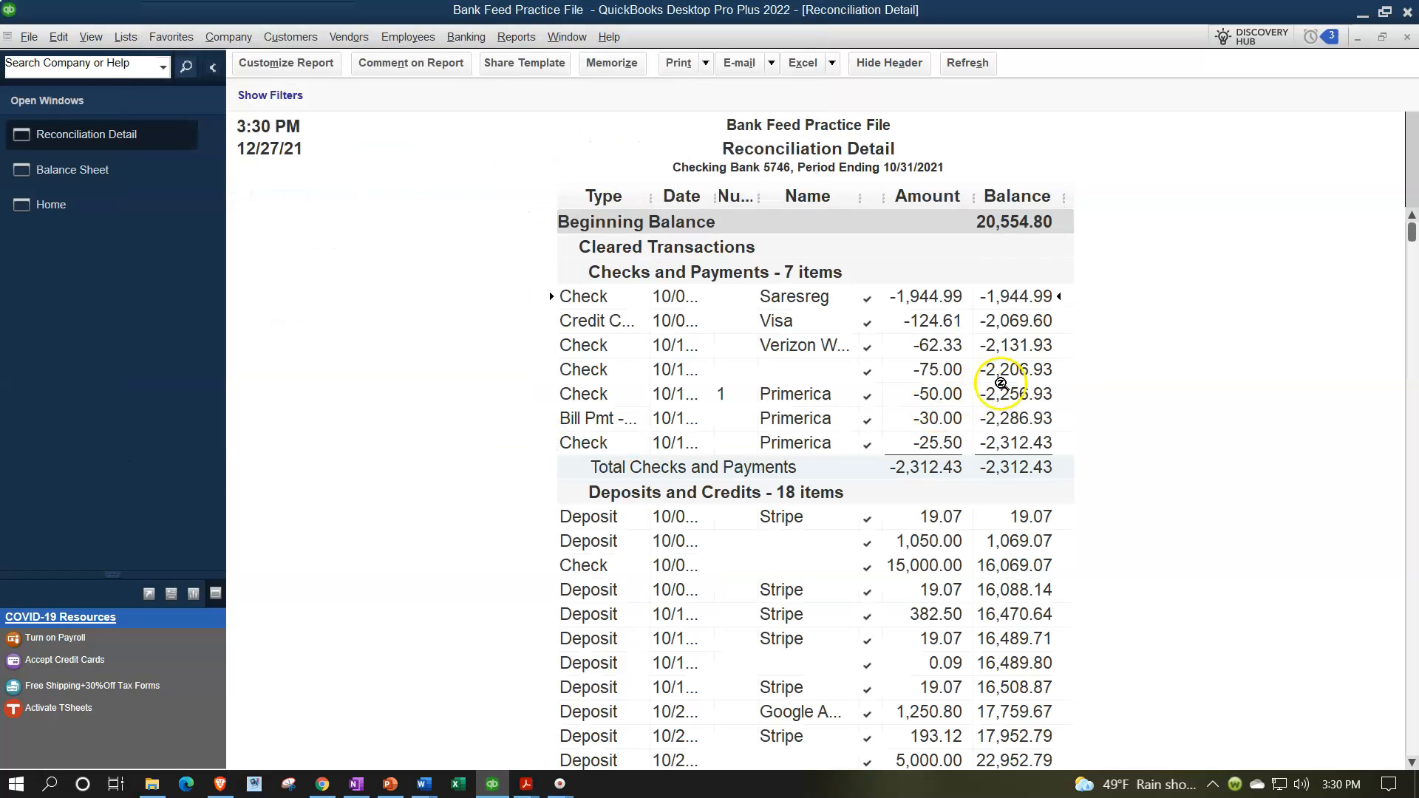
{"action": "left_click_drag", "start_coordinate": [650, 197], "coordinate": [767, 197]}
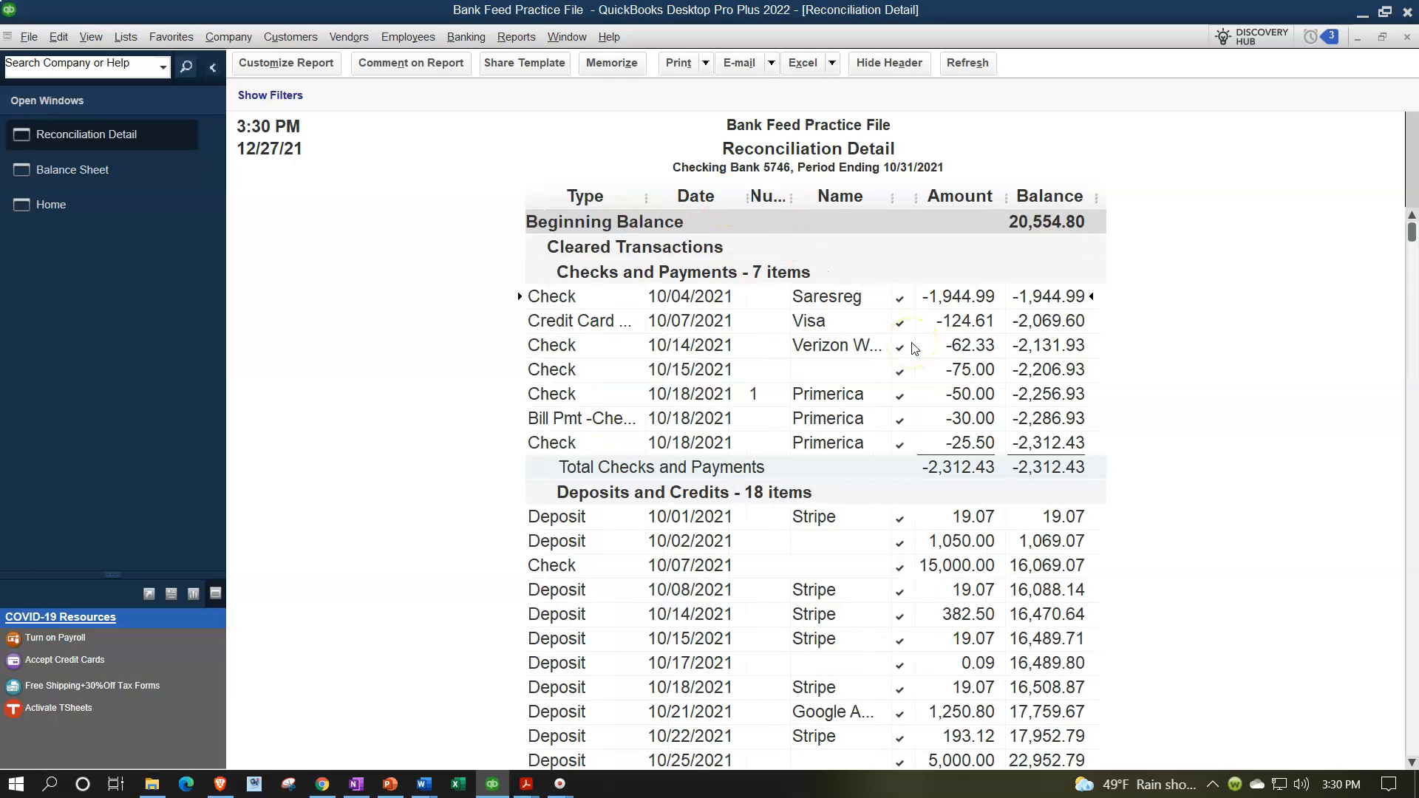
- Compare the Reconciliation Detail's cleared transactions with the October bank statement in Acrobat Reader, and return to QuickBooks to examine the cleared balance and new transactions
{"action": "scroll", "coordinate": [915, 348], "scroll_direction": "down", "scroll_amount": 3}
{"action": "scroll", "coordinate": [914, 347], "scroll_direction": "down", "scroll_amount": 3}
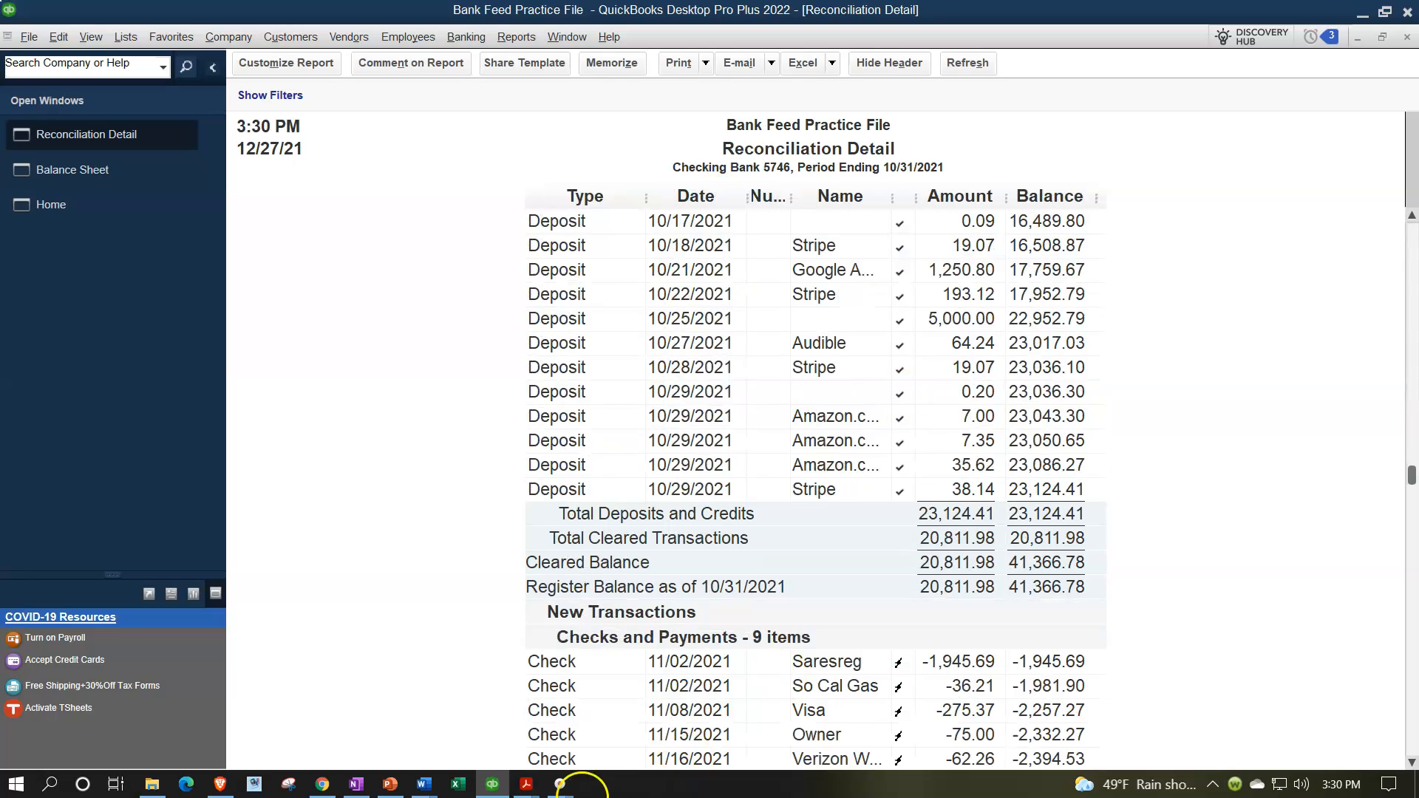
{"action": "left_click", "coordinate": [526, 784]}
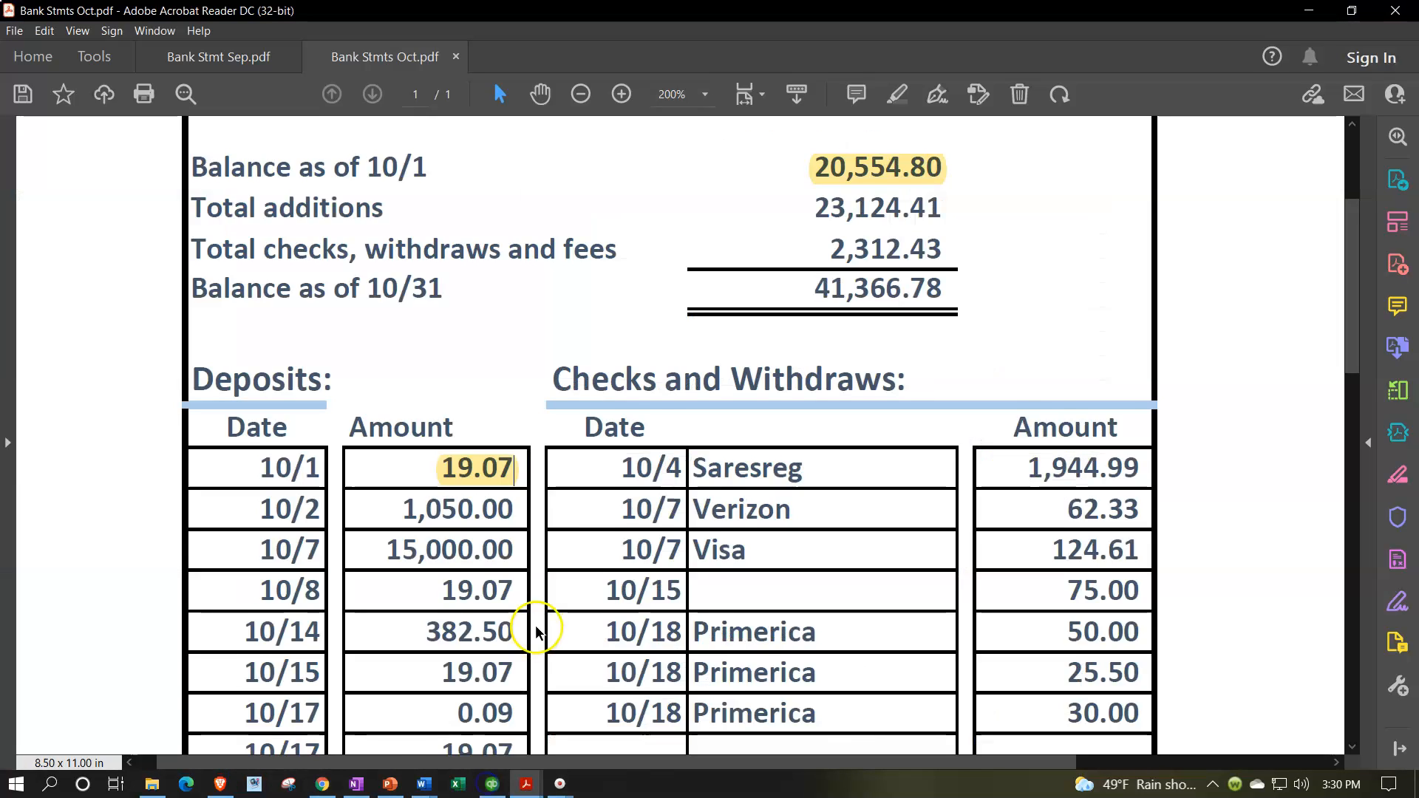
{"action": "scroll", "coordinate": [538, 625], "scroll_direction": "down", "scroll_amount": 2}
{"action": "scroll", "coordinate": [539, 625], "scroll_direction": "down", "scroll_amount": 5}
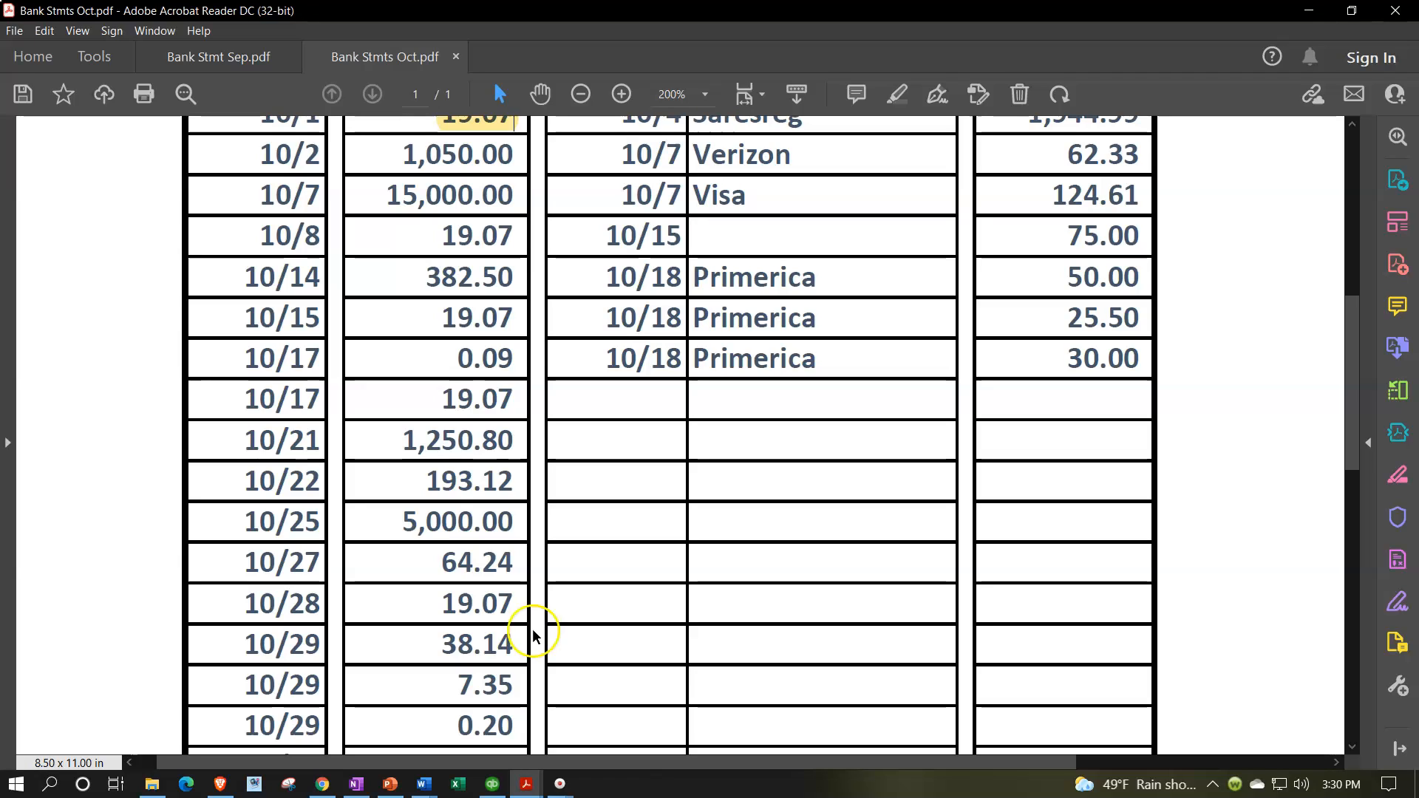
{"action": "left_click", "coordinate": [495, 786]}
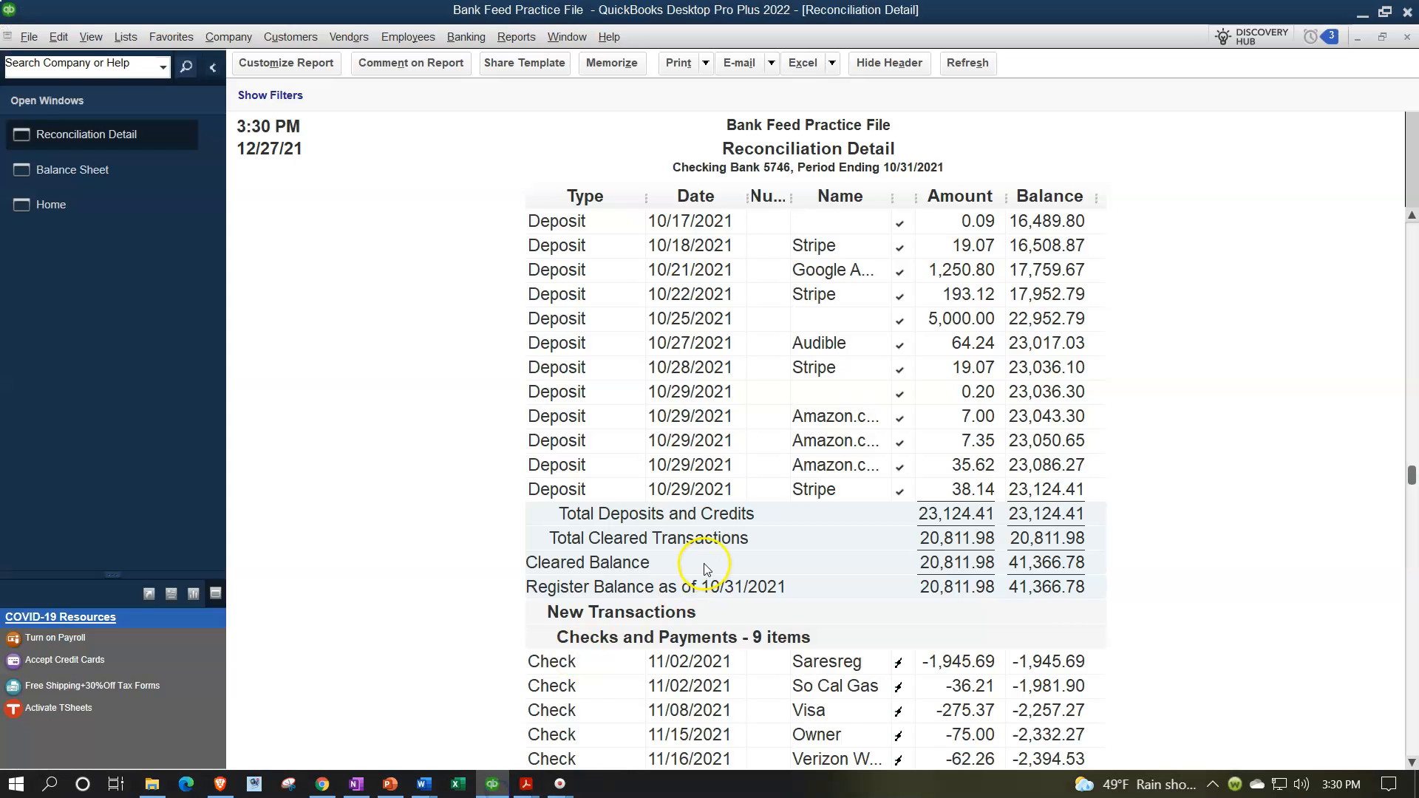
{"action": "scroll", "coordinate": [628, 569], "scroll_direction": "down", "scroll_amount": 3}
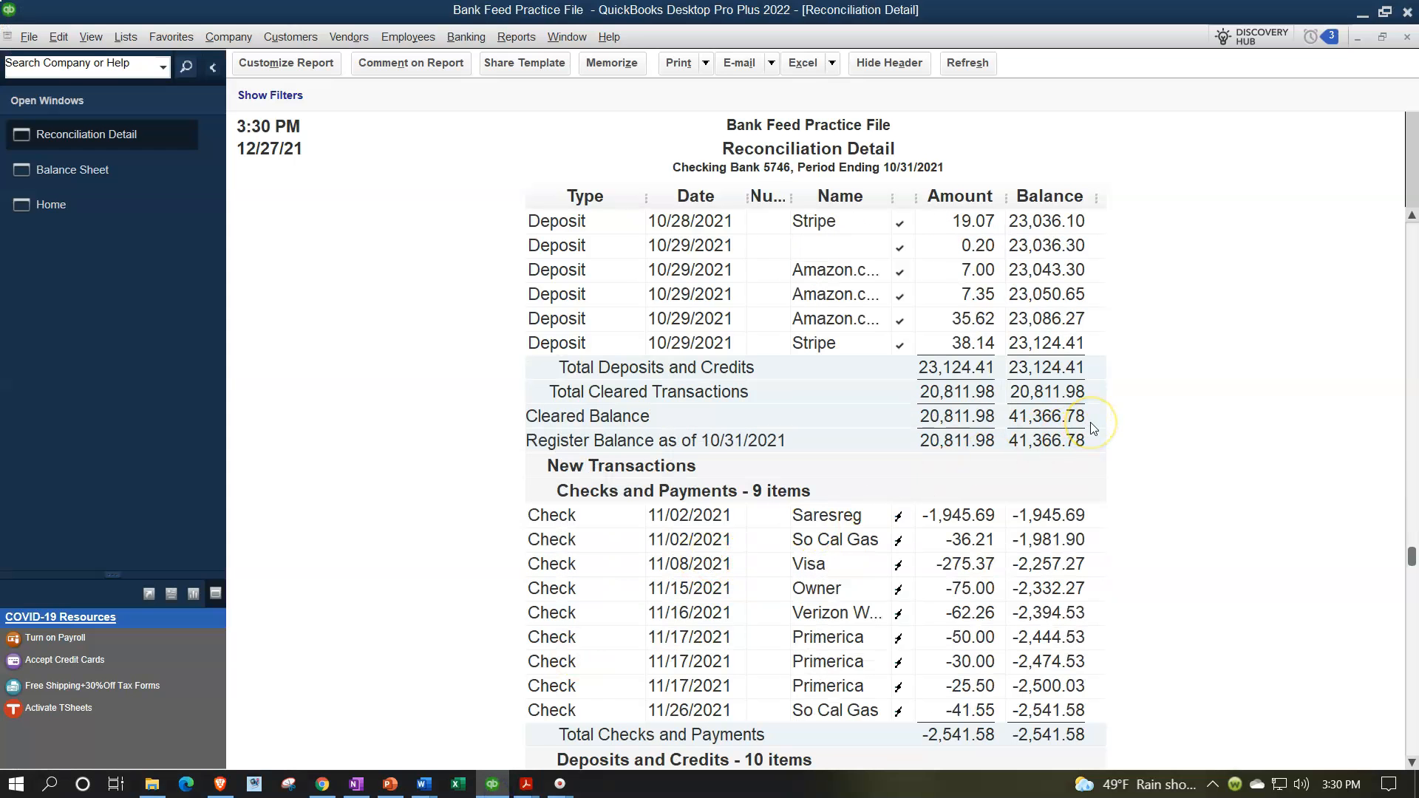